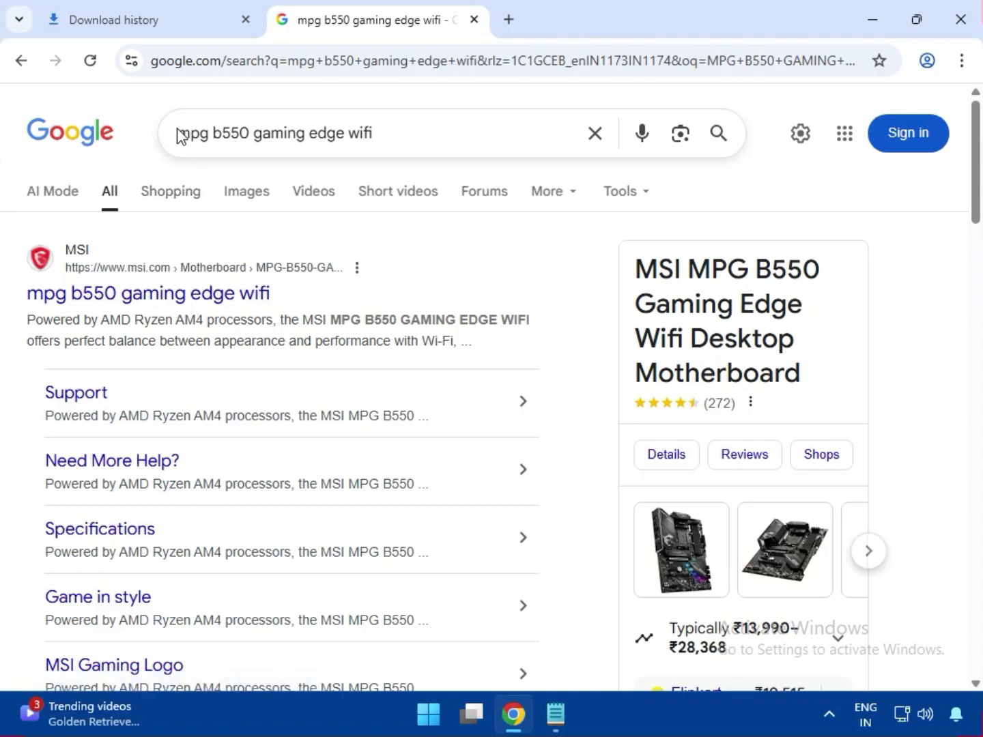
# Open the MSI product page for the MPG B550 GAMING EDGE WIFI from the search results and go to its Support section.
pyautogui.moveTo(182, 130); pyautogui.dragTo(449, 130)
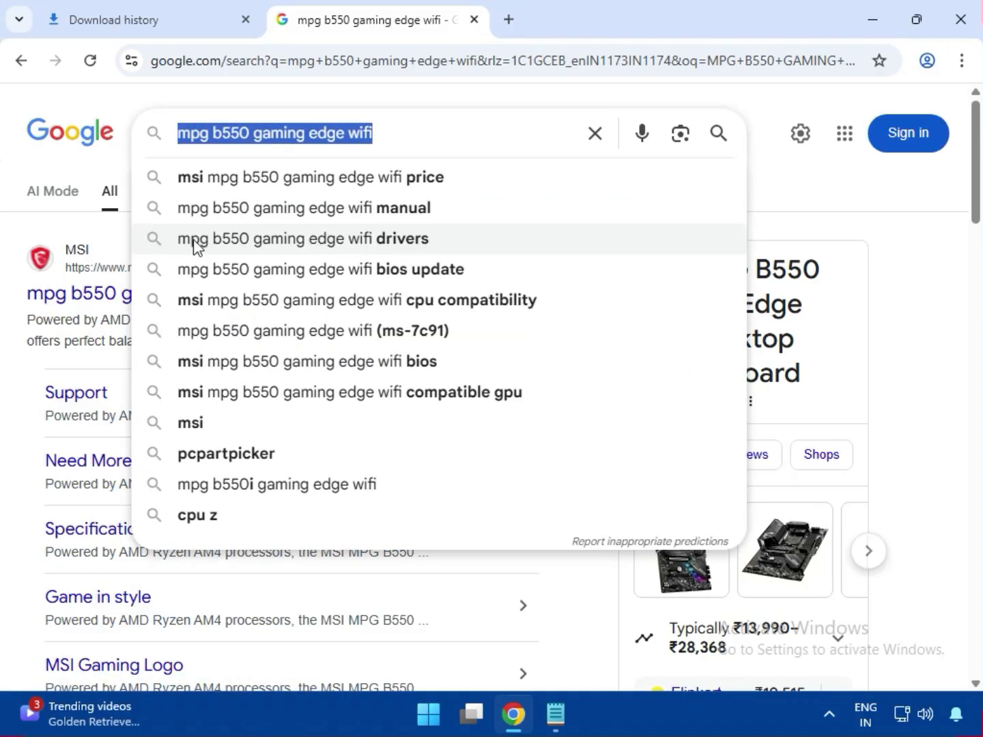
pyautogui.click(77, 100)
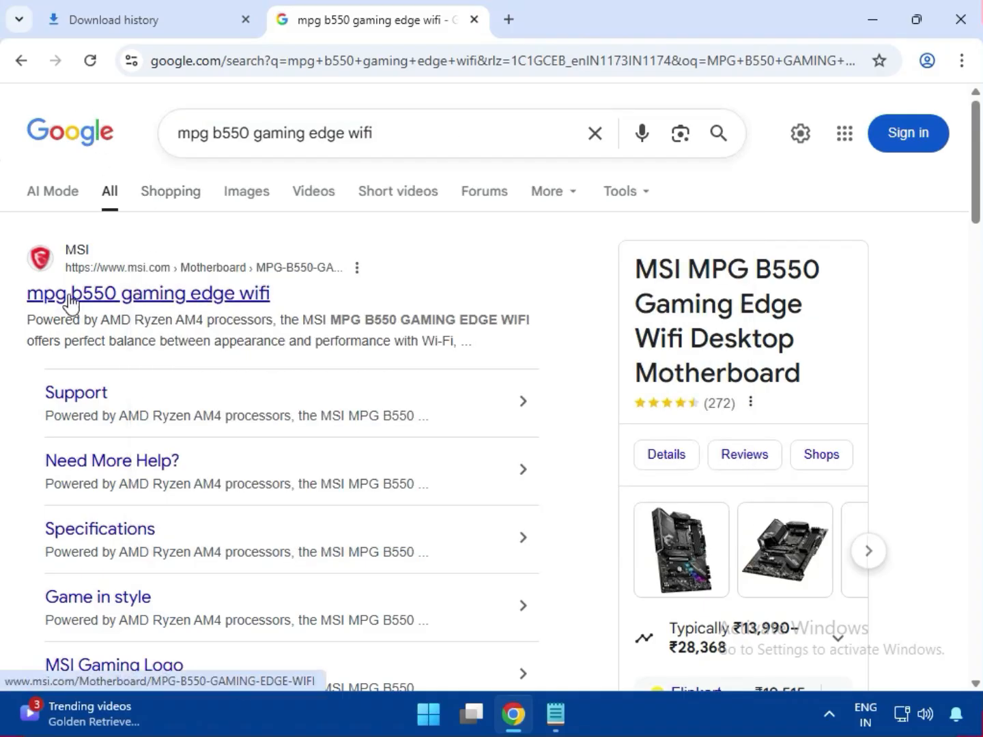
pyautogui.click(209, 294)
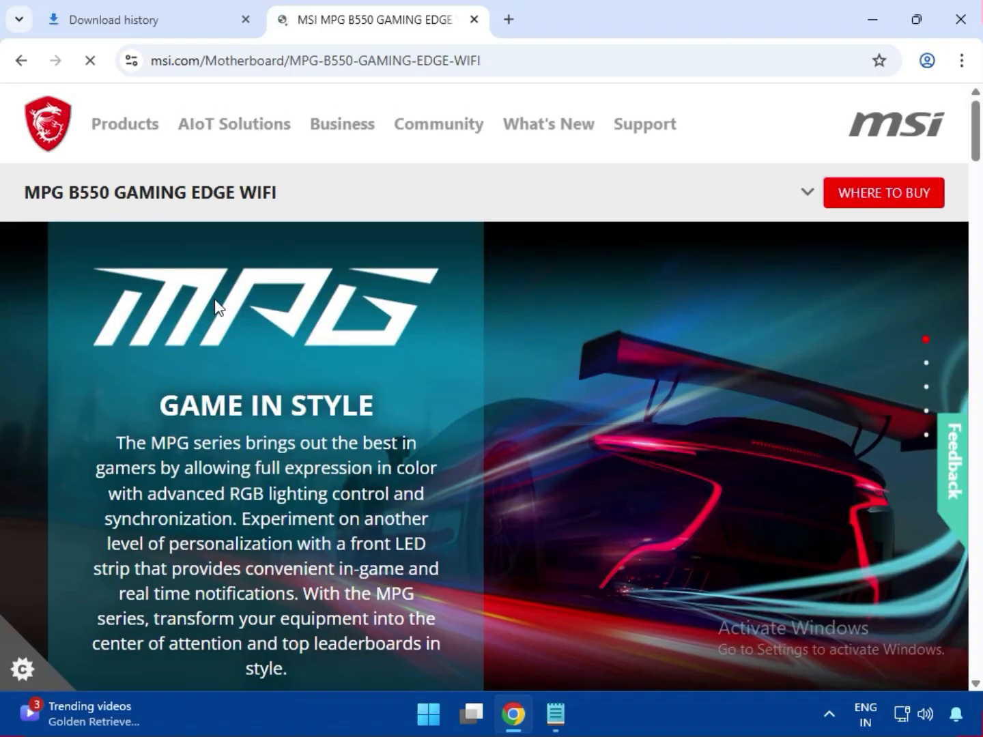
pyautogui.click(809, 194)
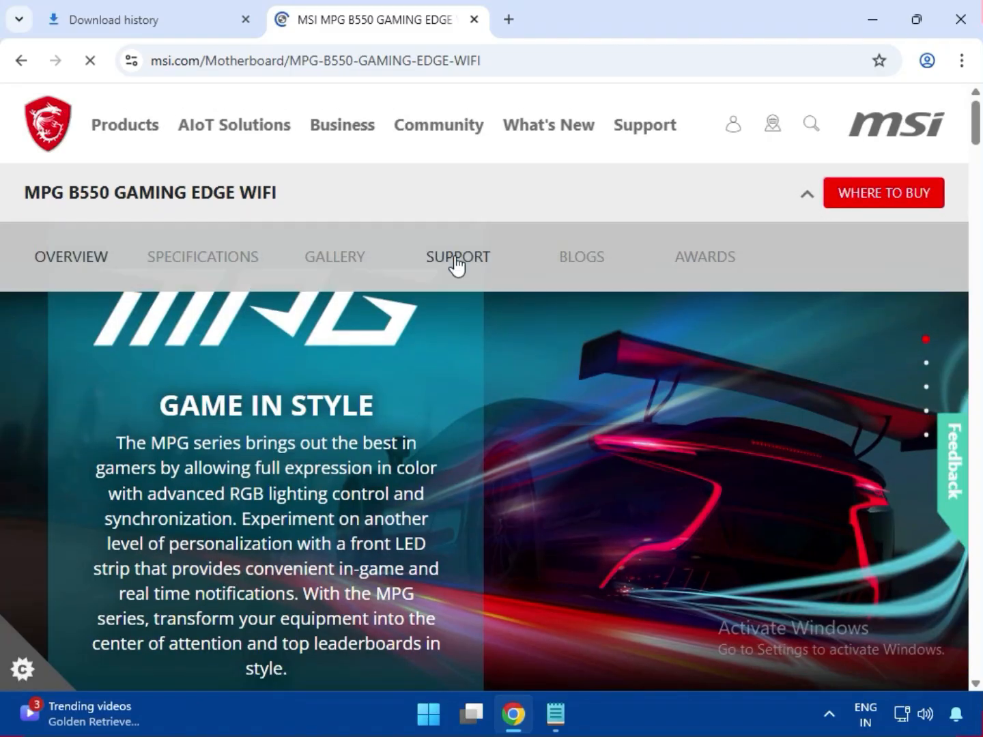
pyautogui.click(445, 259)
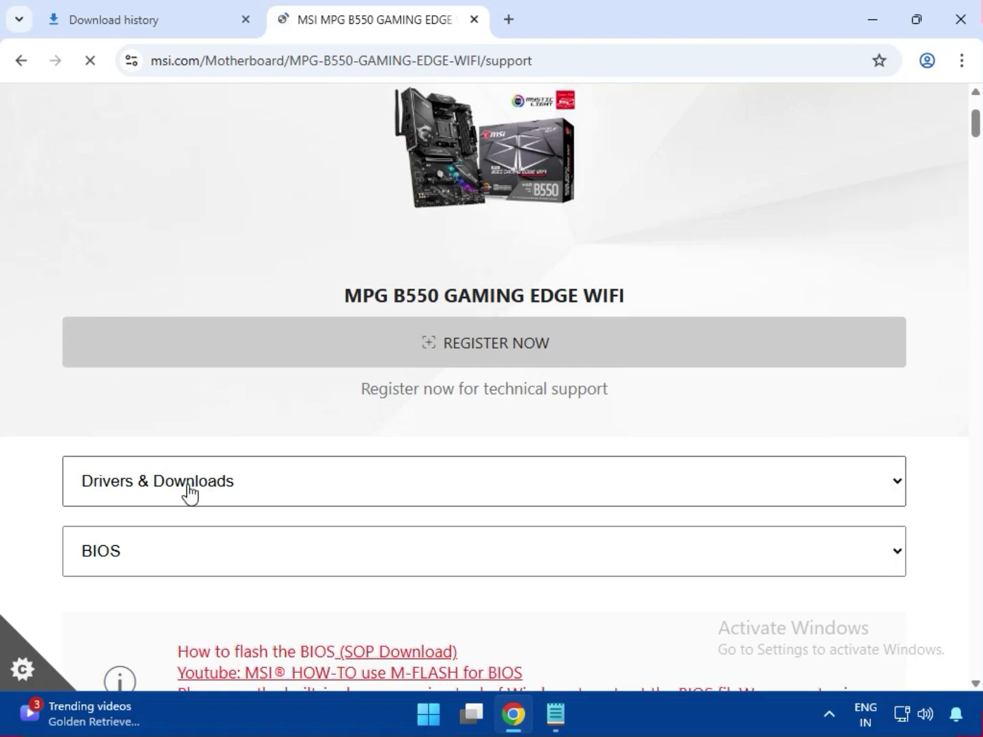
# Show the Driver category under Drivers & Downloads and choose Win11 64 as the operating system.
pyautogui.click(198, 490)
pyautogui.click(198, 490)
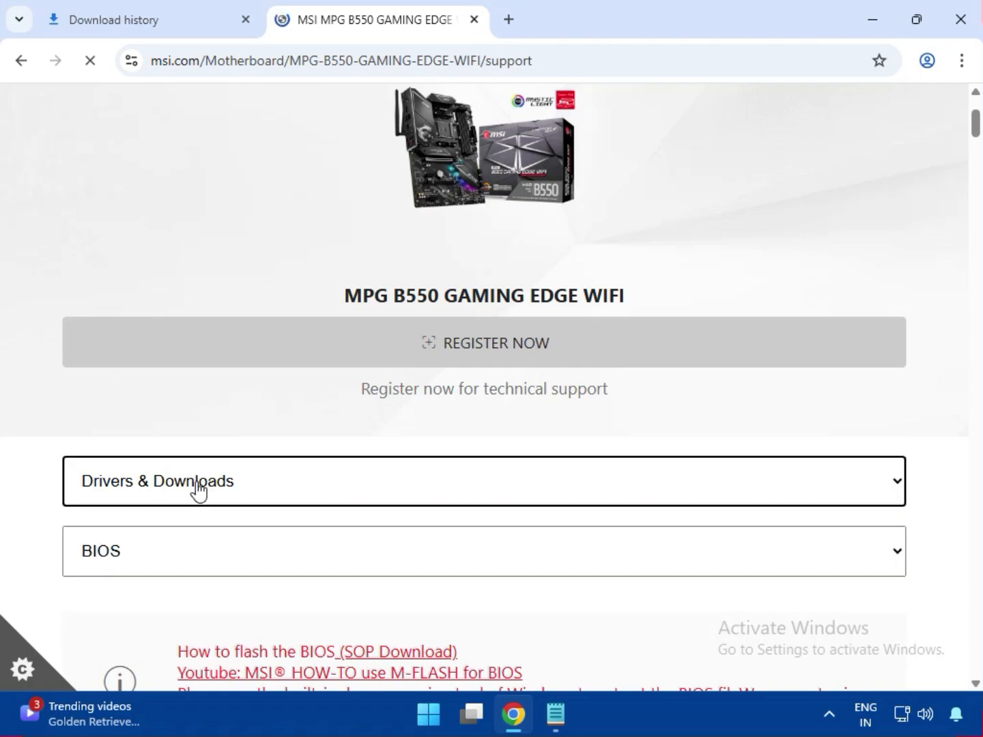
pyautogui.click(197, 556)
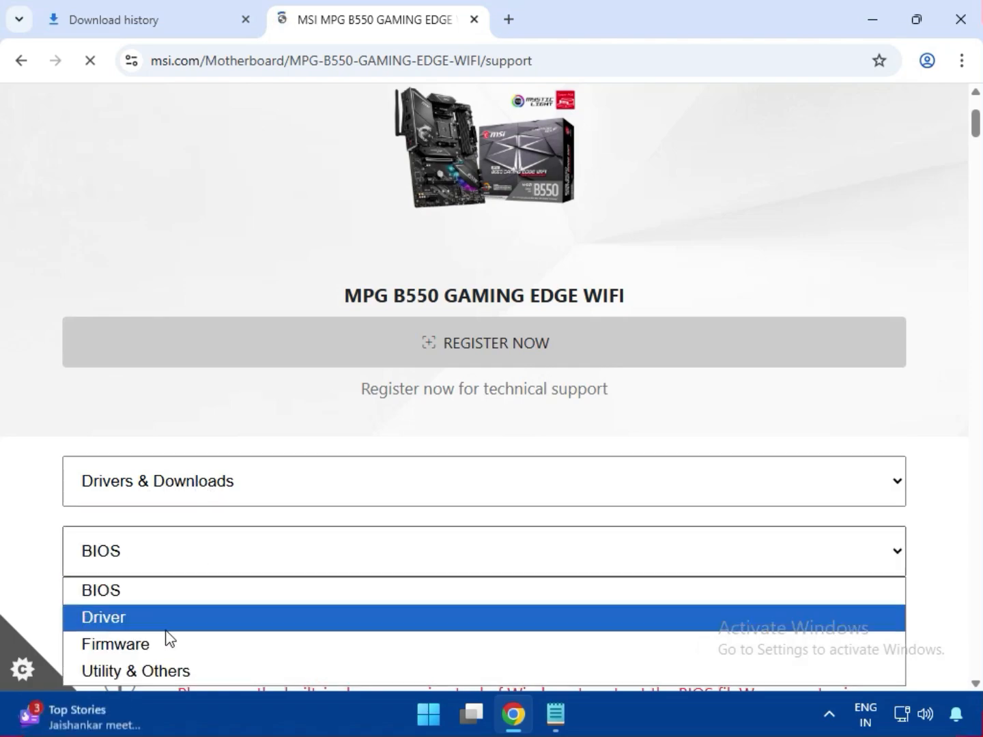
pyautogui.click(165, 631)
pyautogui.scroll(-5, 256, 535)
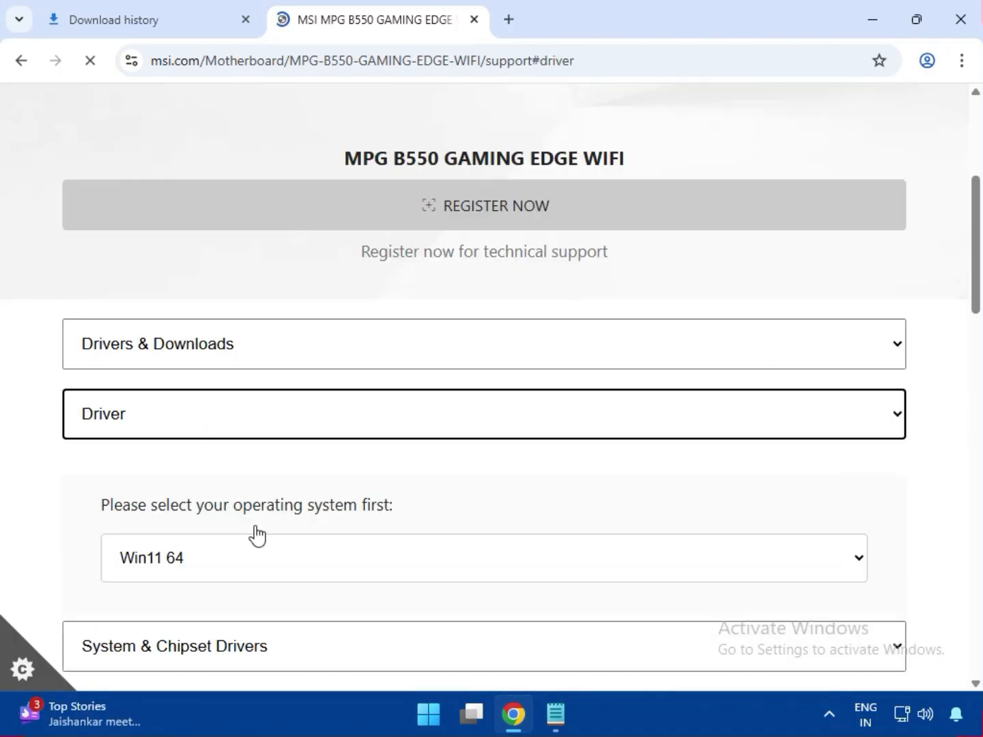
pyautogui.click(219, 321)
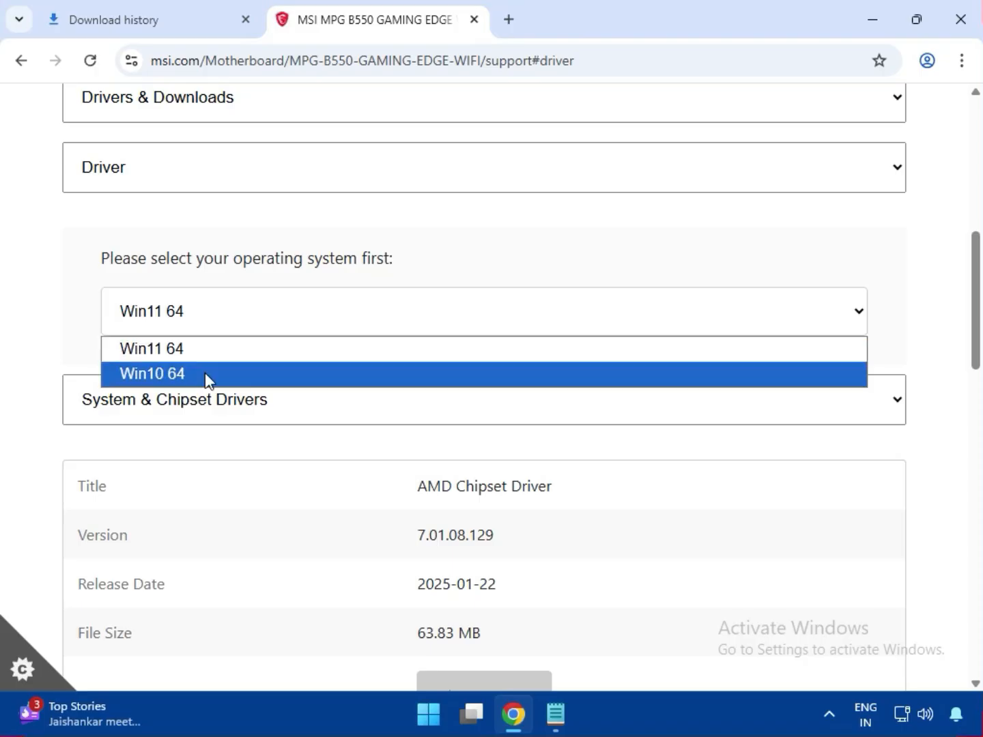
pyautogui.click(218, 351)
# Download the AMD Chipset Driver from the System & Chipset Drivers category.
pyautogui.scroll(-3, 529, 458)
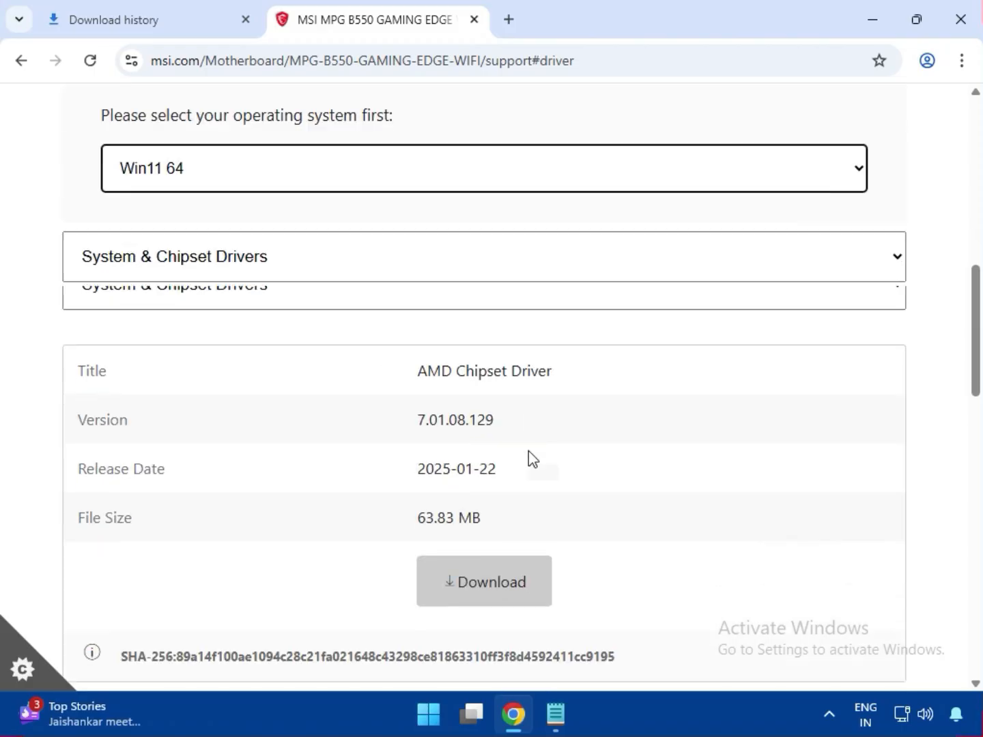
pyautogui.moveTo(420, 290); pyautogui.dragTo(618, 304)
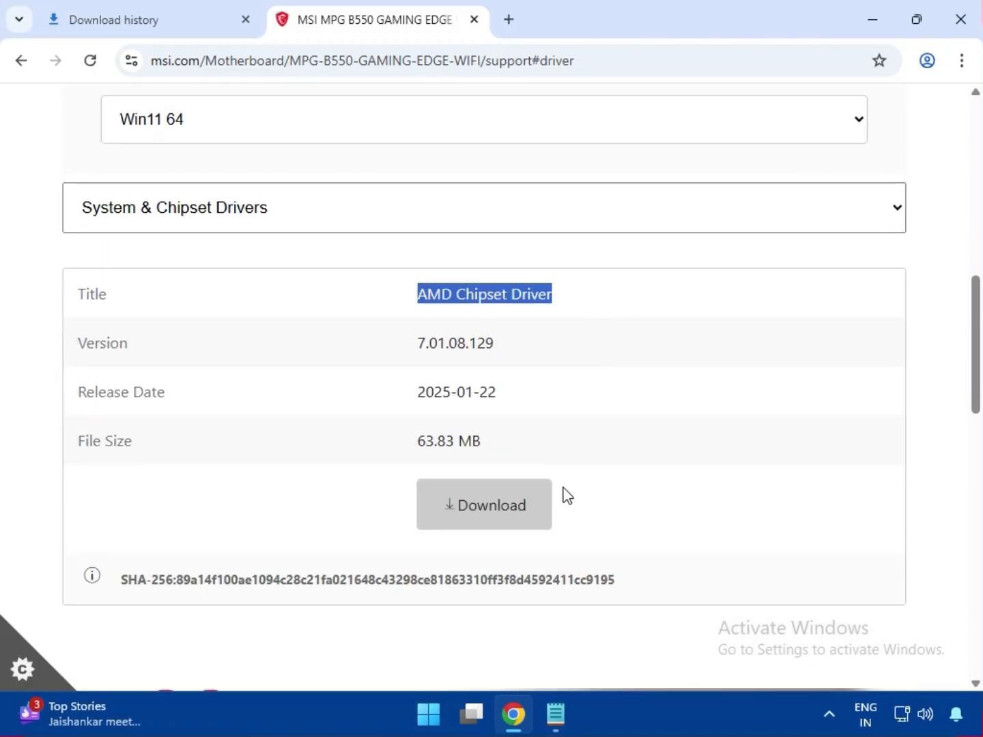
pyautogui.click(465, 508)
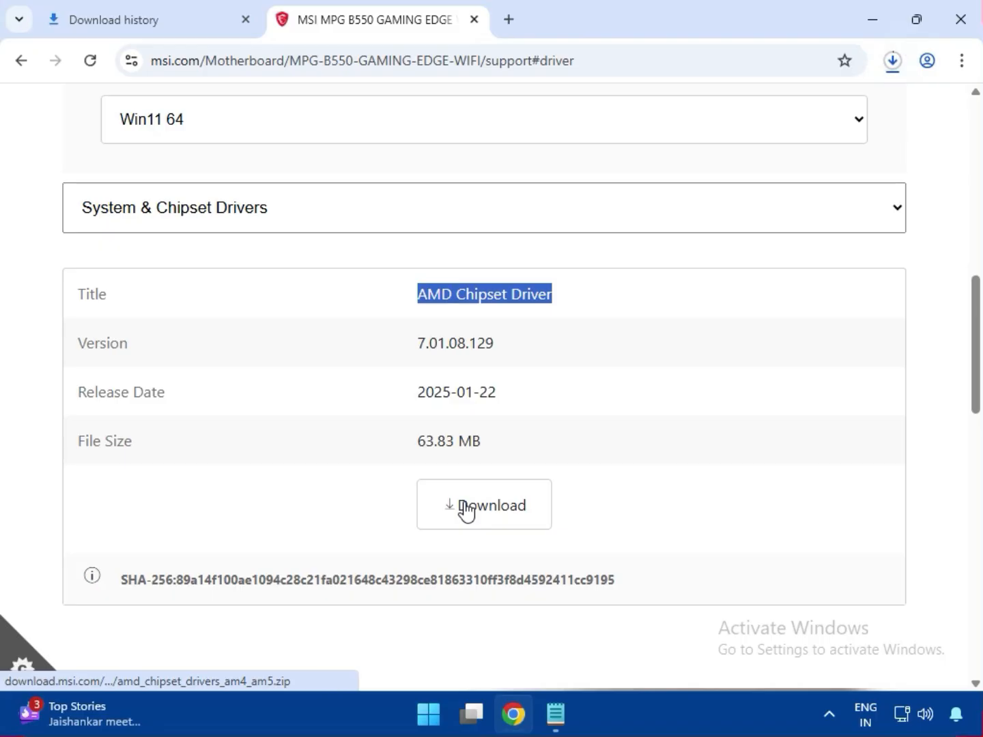
# Switch to the On-Board VGA Drivers category and download the AMD Graphics Drivers.
pyautogui.scroll(-2, 464, 511)
pyautogui.scroll(2, 465, 510)
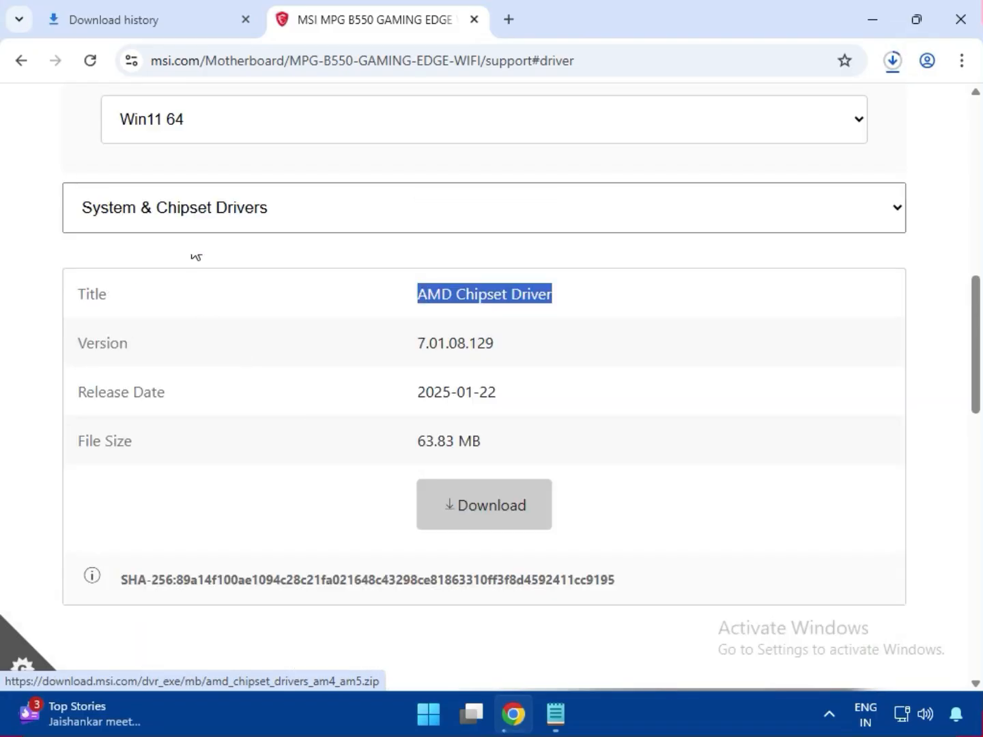
pyautogui.click(198, 212)
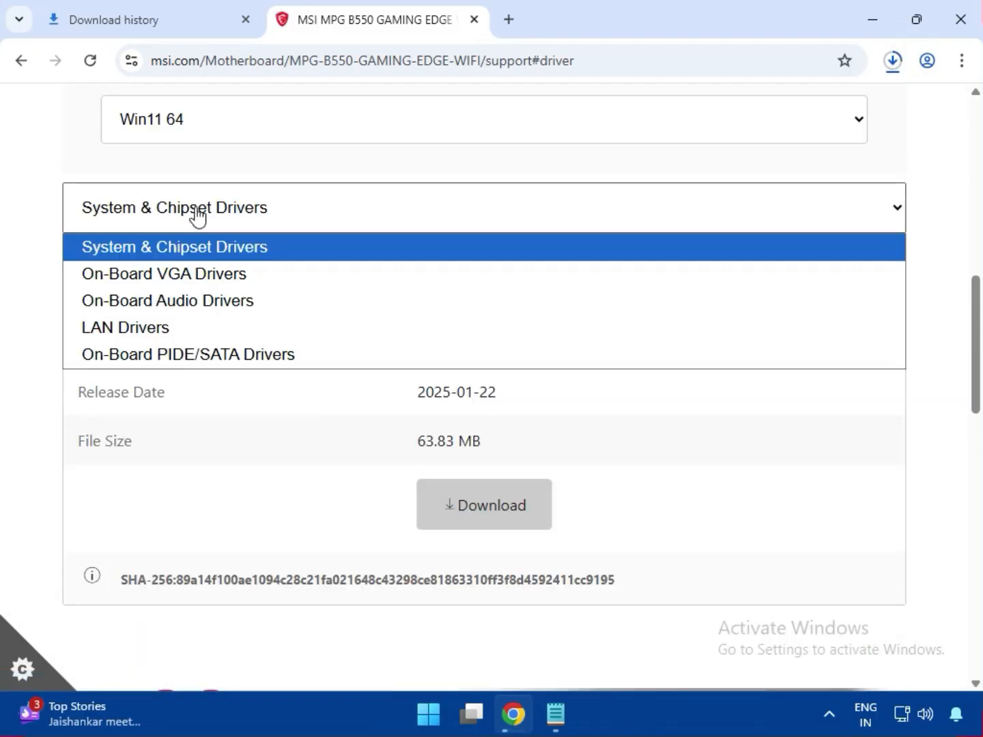
pyautogui.click(185, 275)
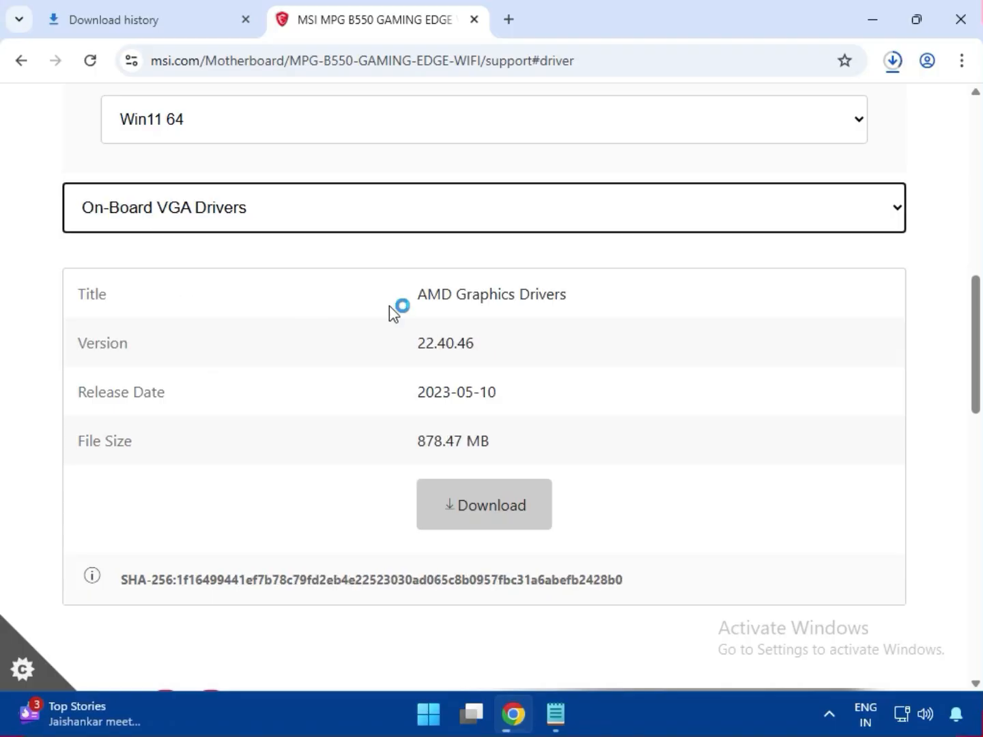
pyautogui.moveTo(421, 298); pyautogui.dragTo(595, 300)
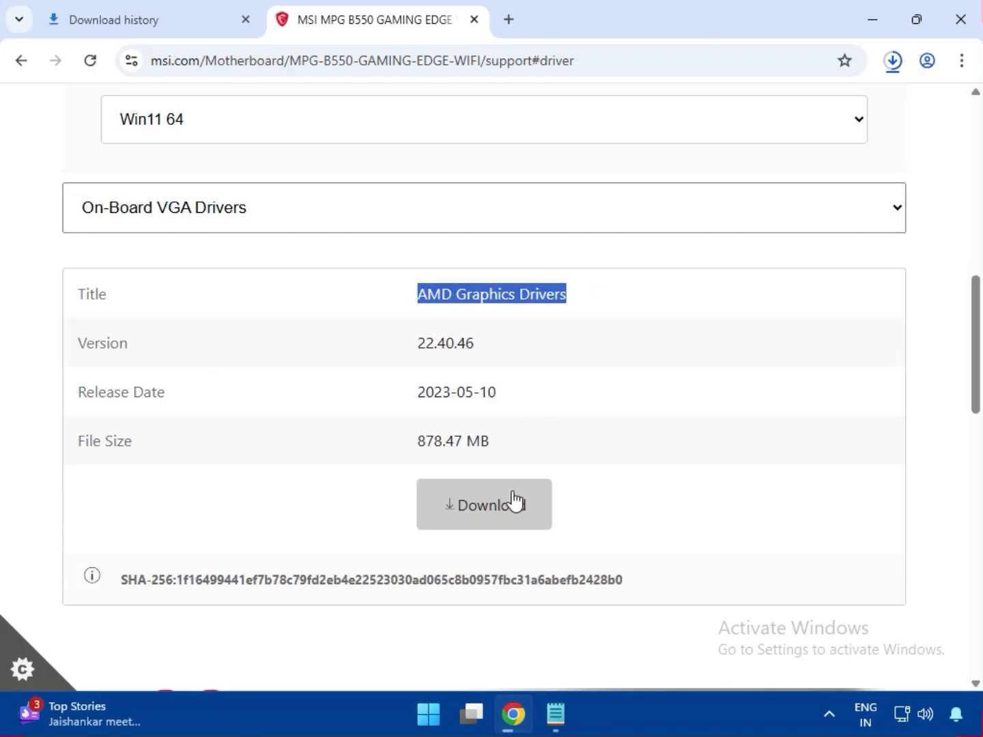
pyautogui.click(489, 516)
# Download the Realtek HD Universal Driver from the On-Board Audio Drivers category and check the recent downloads.
pyautogui.click(234, 216)
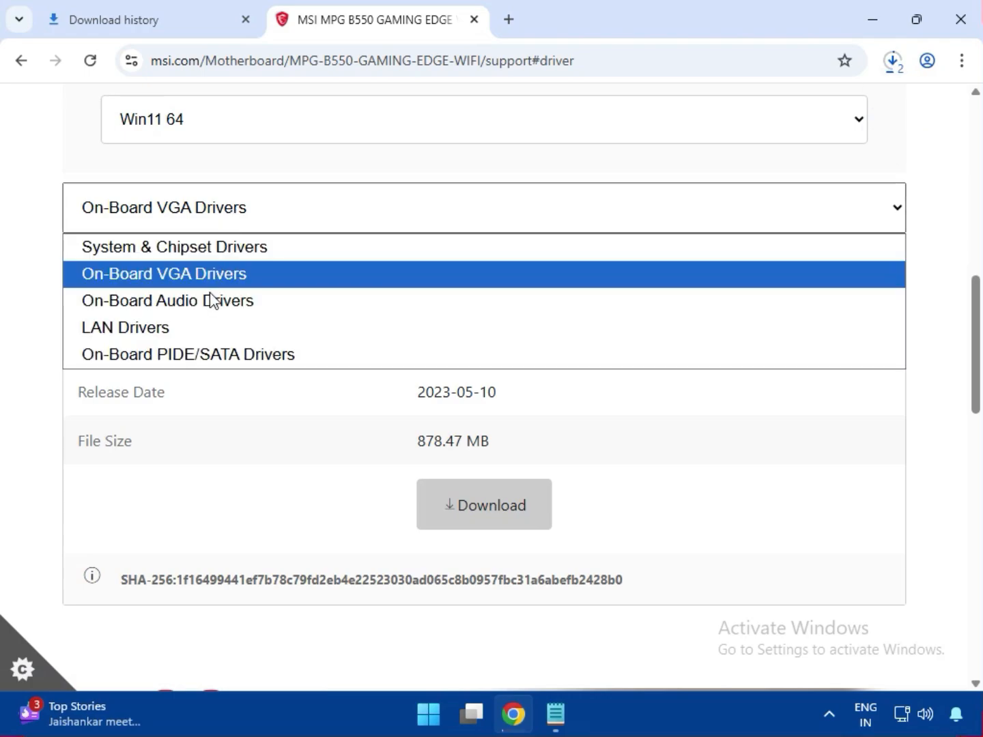
pyautogui.click(212, 305)
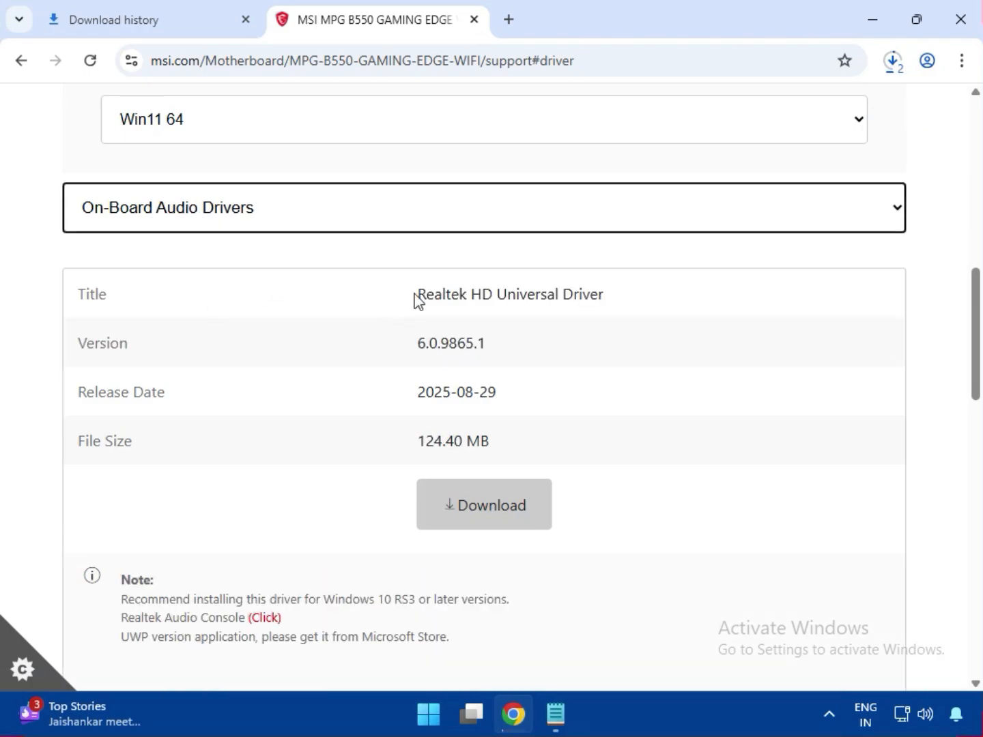
pyautogui.moveTo(416, 301); pyautogui.dragTo(627, 311)
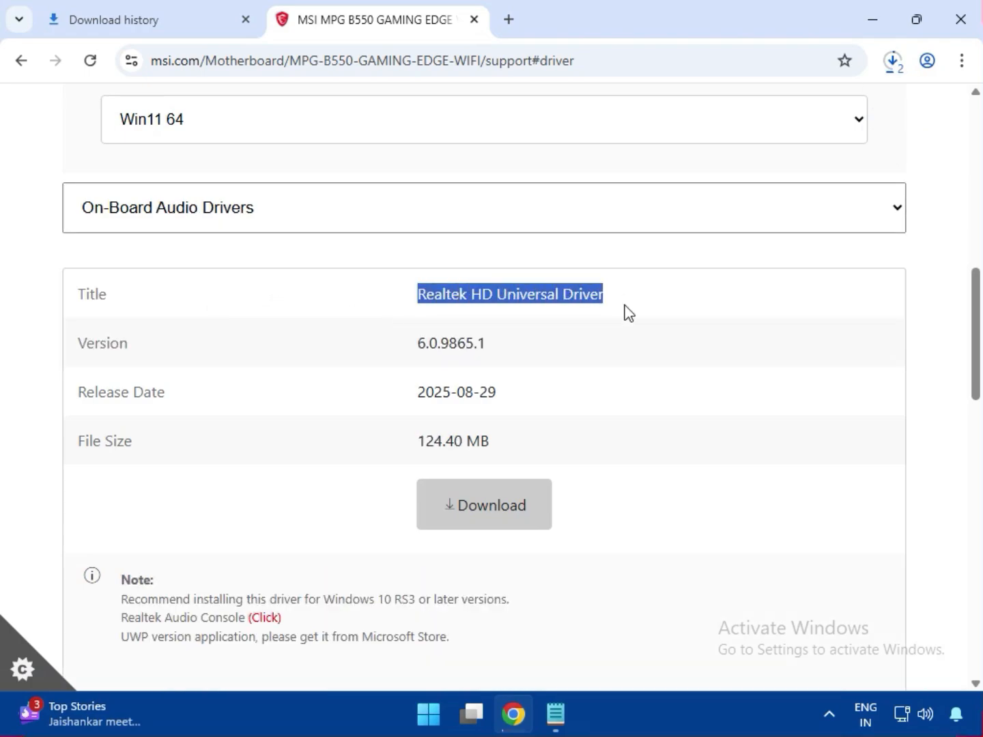
pyautogui.click(492, 519)
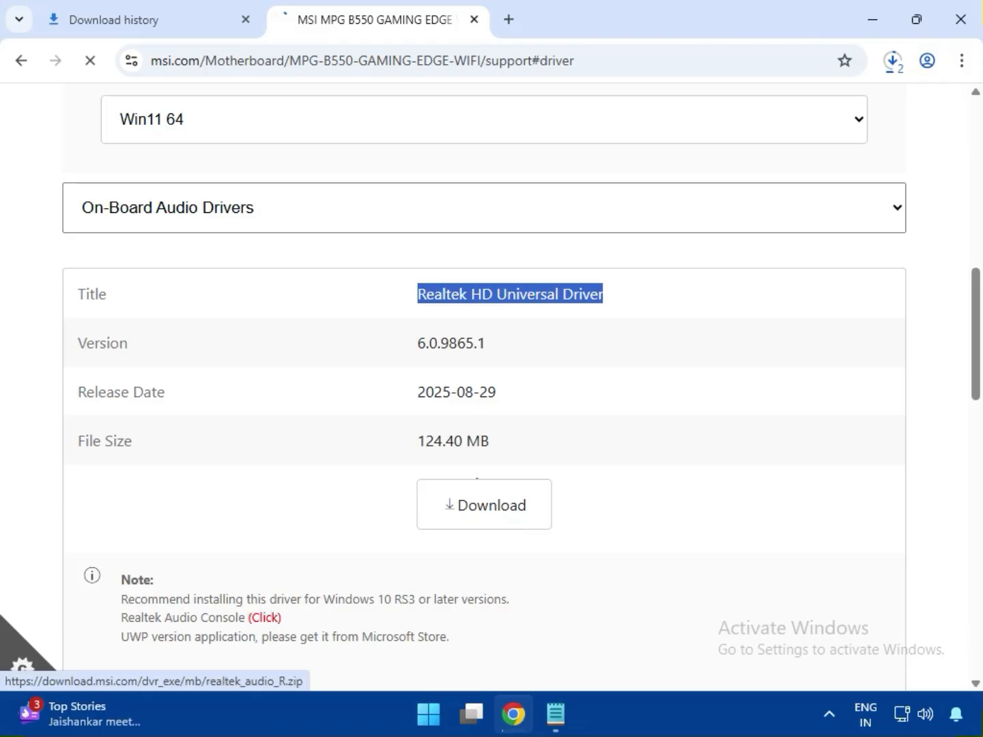
pyautogui.click(891, 63)
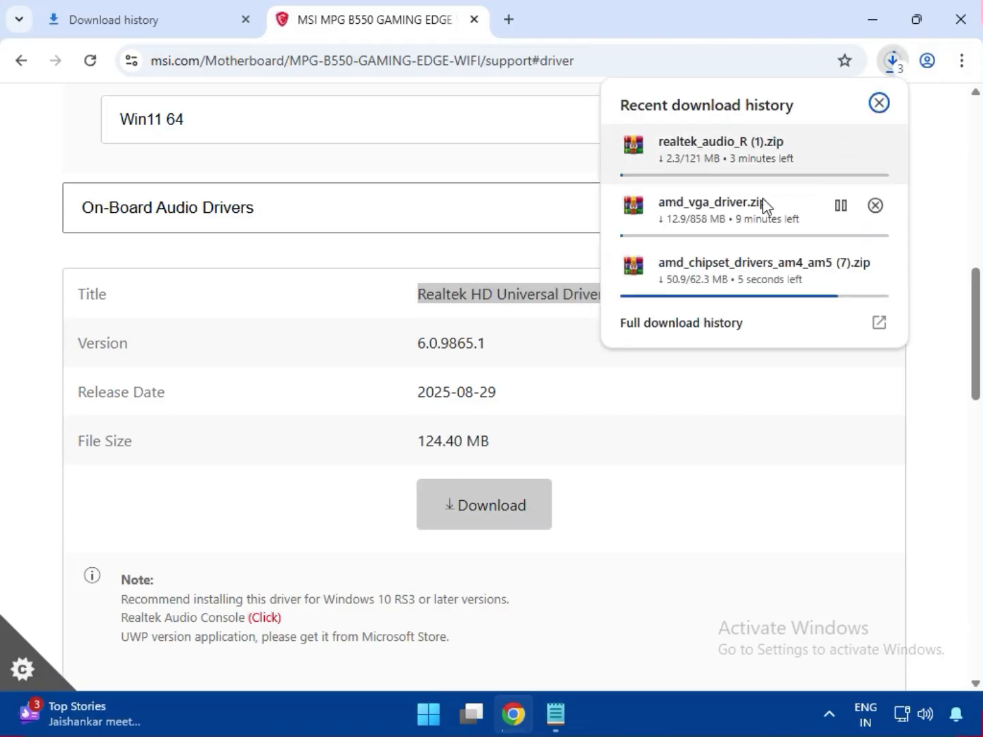
# Switch to the LAN Drivers category and download the Realtek PCI-E Ethernet Drivers.
pyautogui.click(171, 232)
pyautogui.click(183, 329)
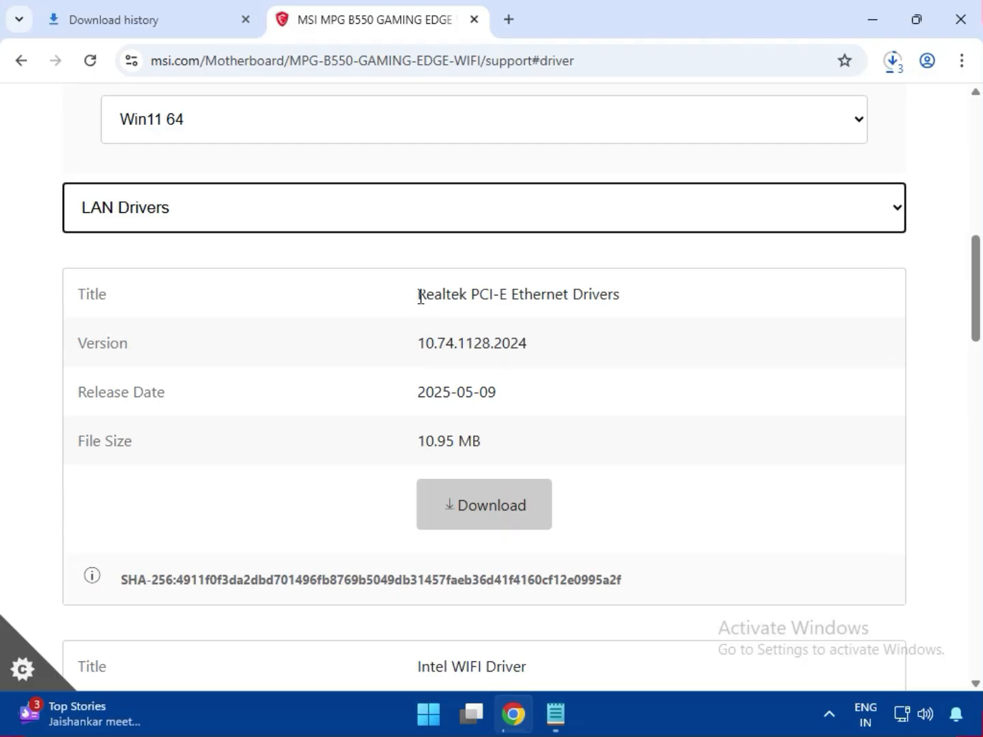
pyautogui.moveTo(420, 296); pyautogui.dragTo(664, 297)
pyautogui.click(517, 486)
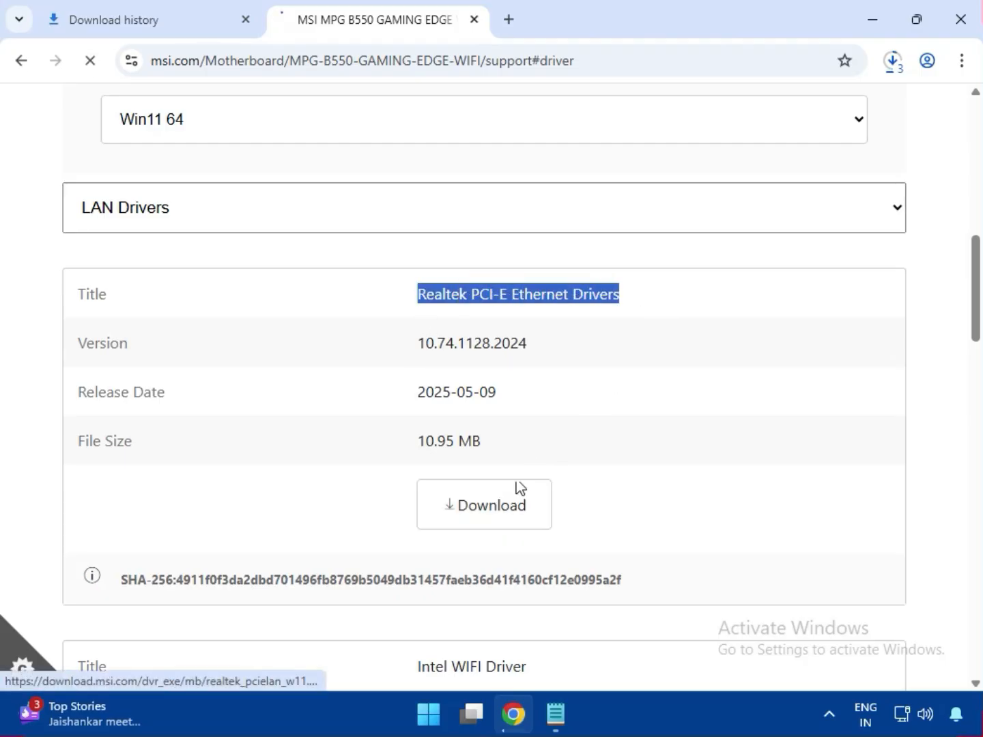
# Download the Intel WIFI Driver and the BlueTooth Driver from the LAN Drivers category.
pyautogui.scroll(-4, 519, 470)
pyautogui.moveTo(423, 378); pyautogui.dragTo(527, 379)
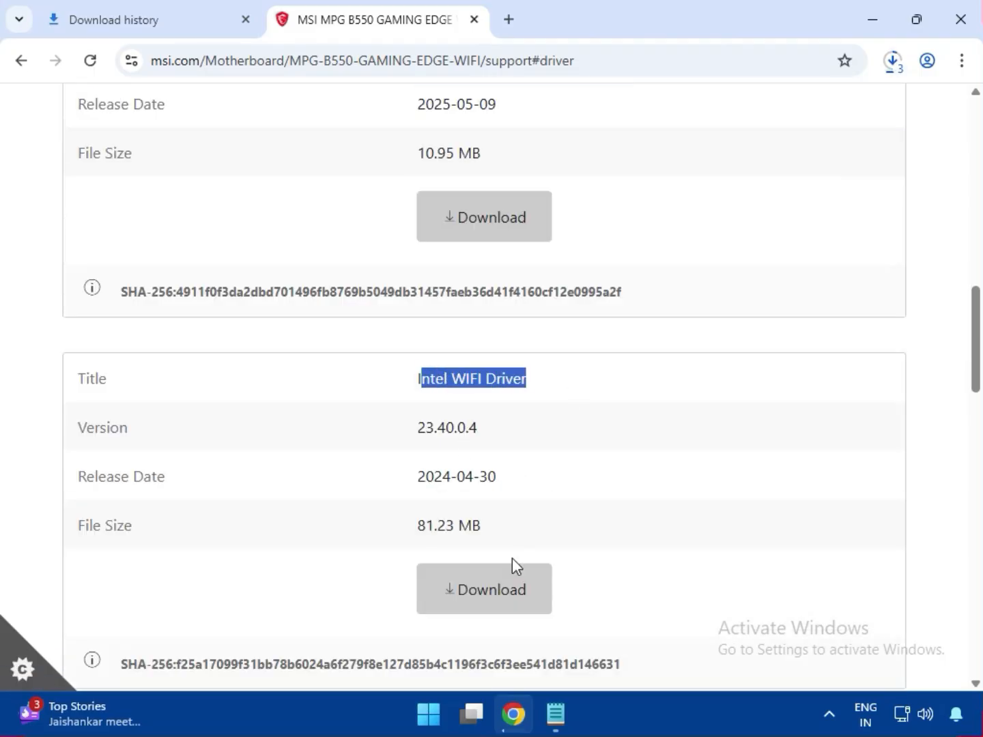
pyautogui.click(505, 581)
pyautogui.scroll(-5, 494, 454)
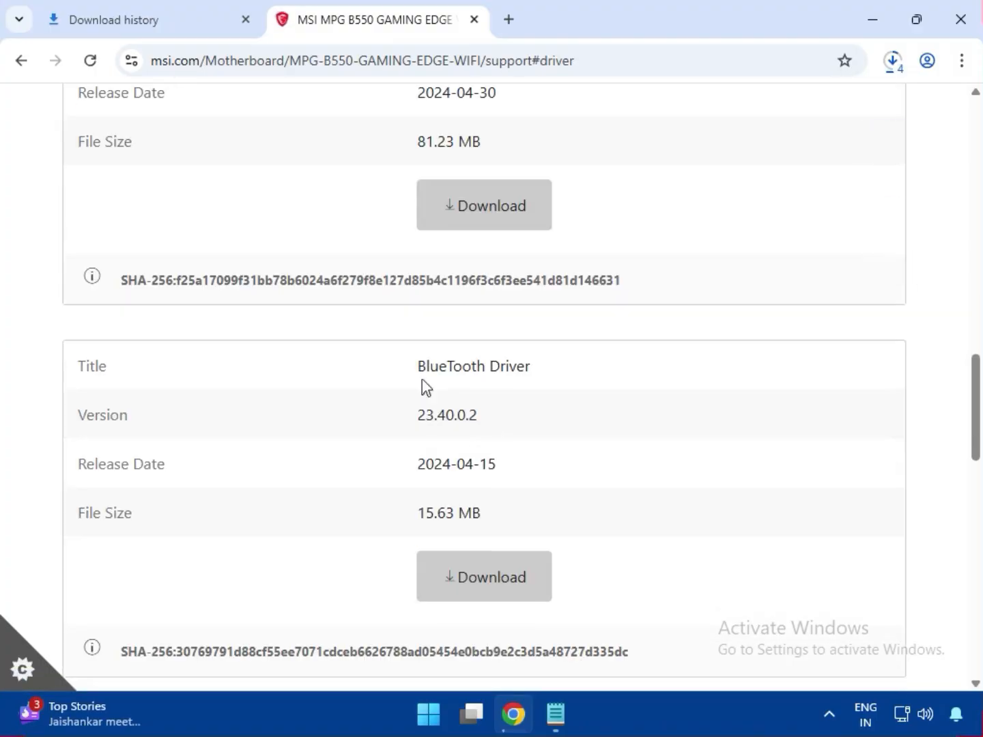
pyautogui.moveTo(421, 380); pyautogui.dragTo(537, 371)
pyautogui.click(511, 587)
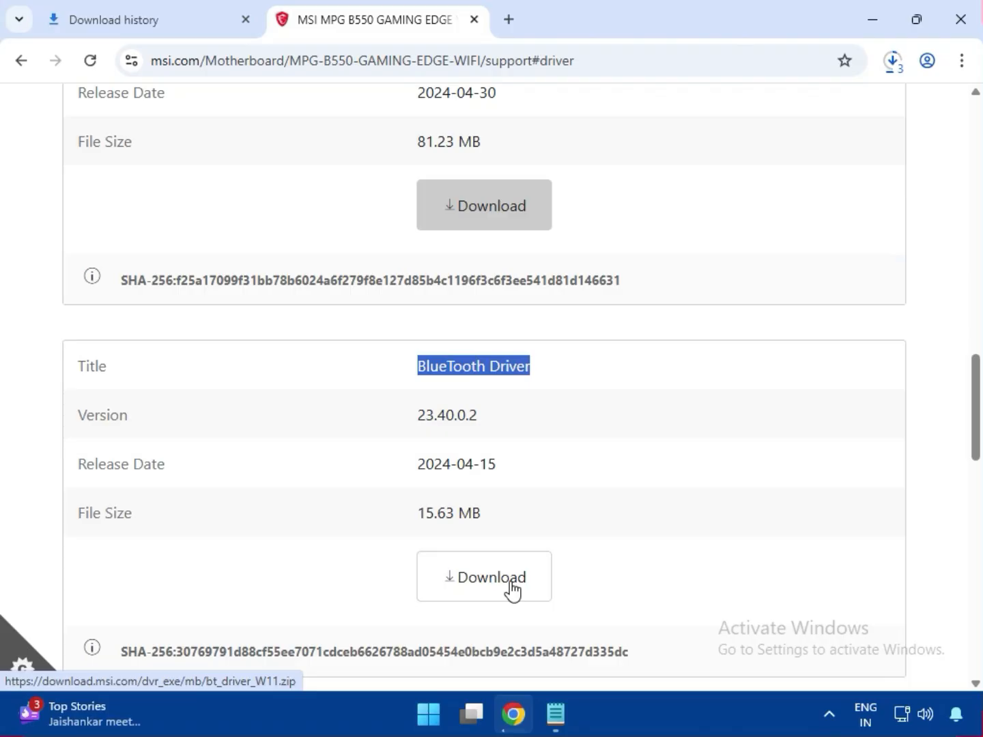
# Open the full download history and show bt_drivers (3).zip in its folder in File Explorer.
pyautogui.click(896, 67)
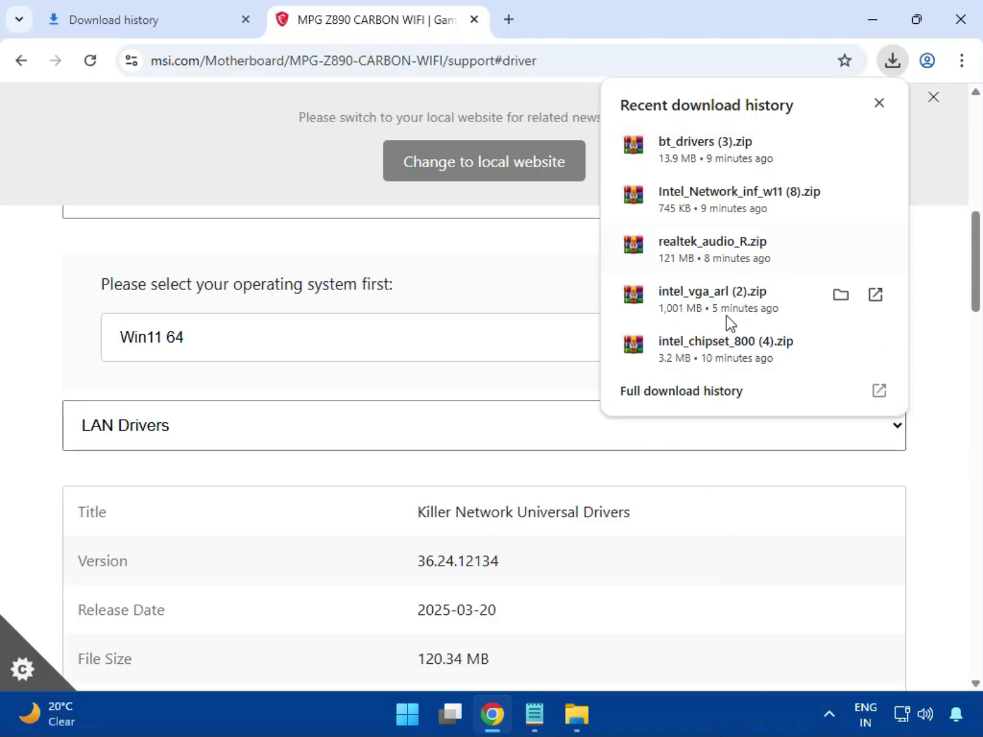
pyautogui.click(656, 392)
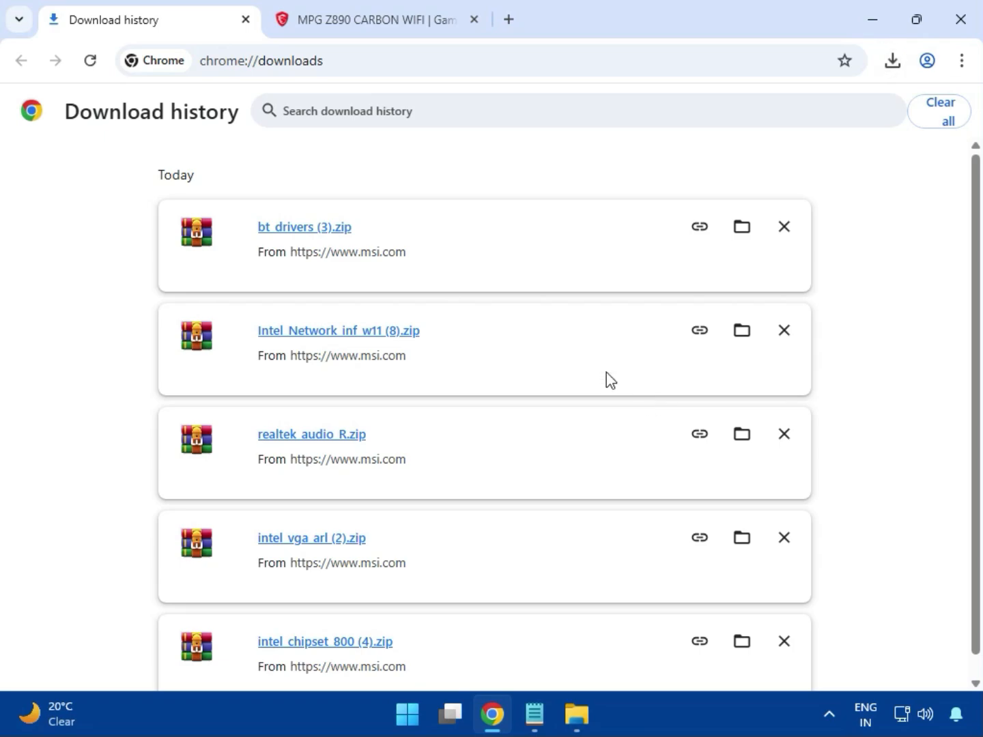
pyautogui.click(737, 230)
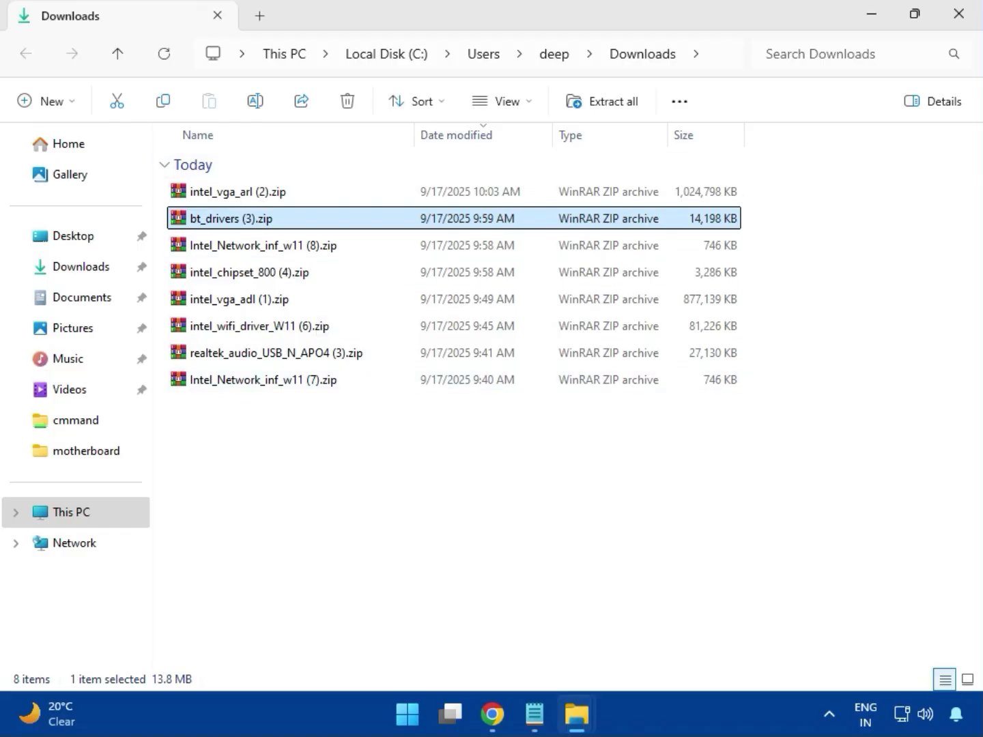
# Open intel_vga_arl (2).zip in WinRAR, dismiss the license reminder and enter the Intel VGA Driver_32.0.101.6629 folder.
pyautogui.click(274, 202)
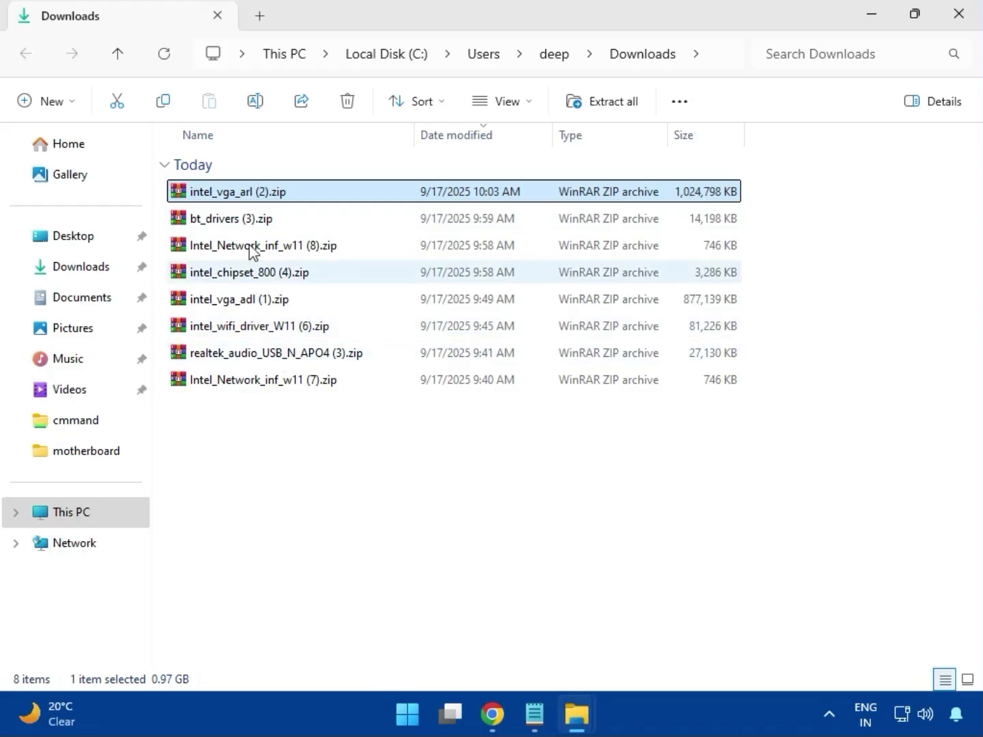
pyautogui.doubleClick(268, 198)
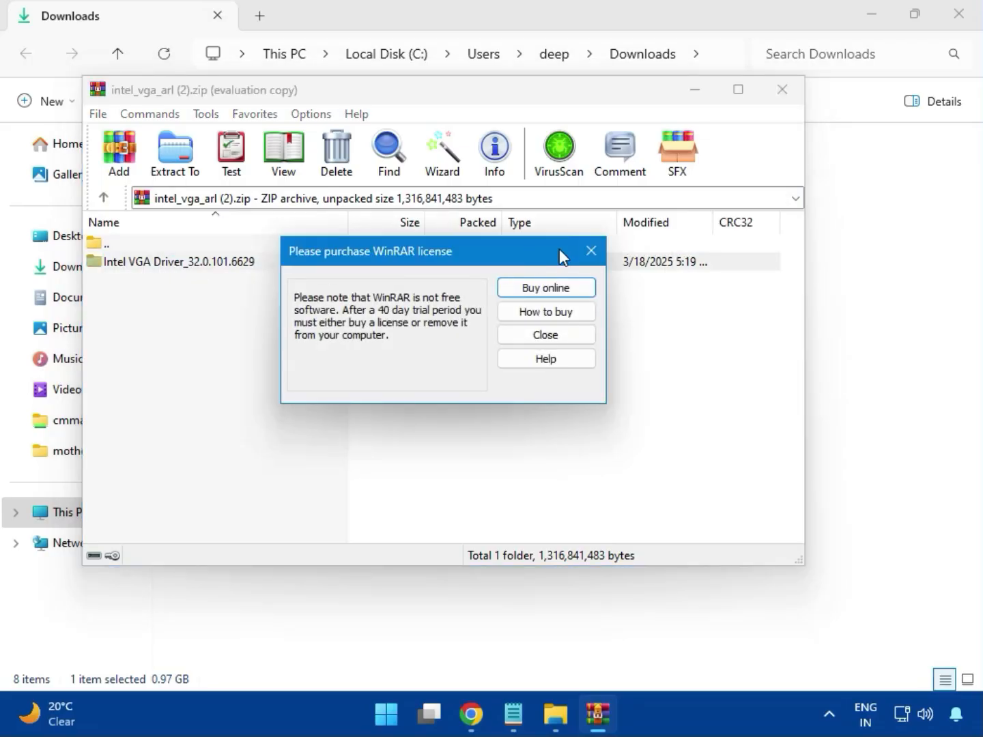
pyautogui.click(591, 253)
pyautogui.doubleClick(206, 262)
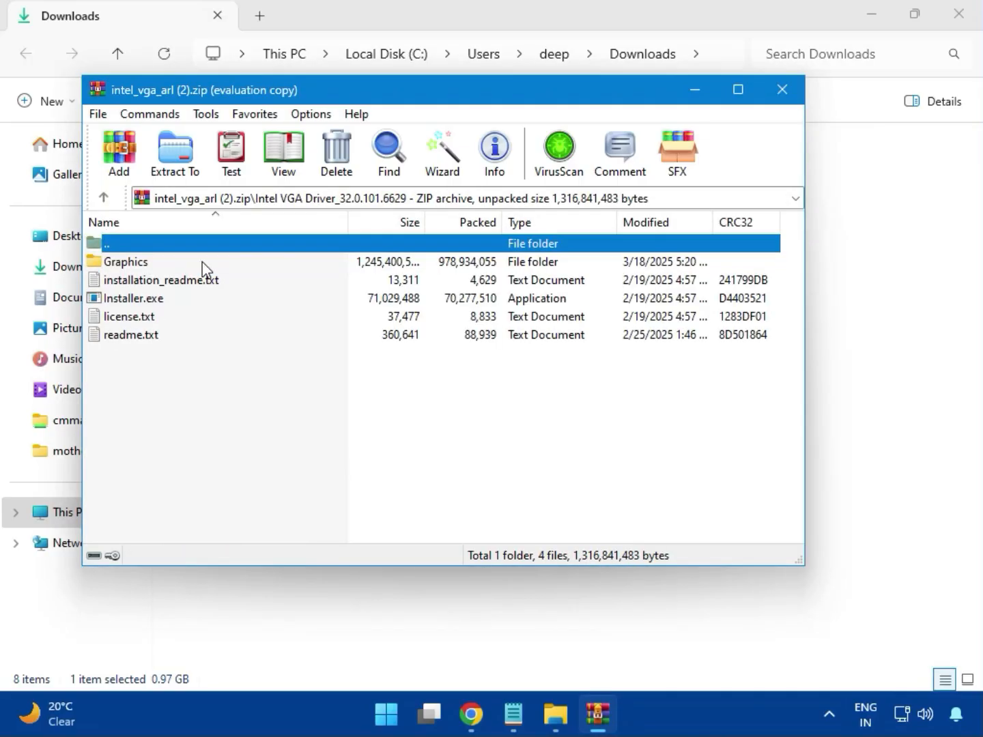
# Run Installer.exe, allow it to make changes to the device and begin the Intel graphics driver installation.
pyautogui.click(164, 301)
pyautogui.doubleClick(193, 300)
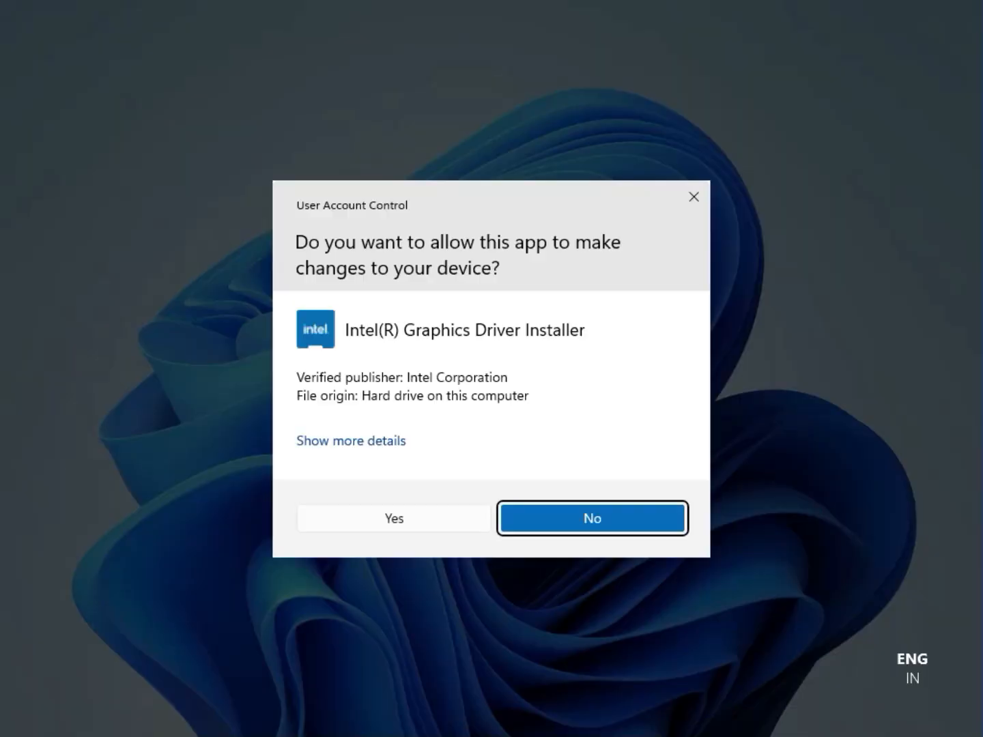
pyautogui.click(379, 518)
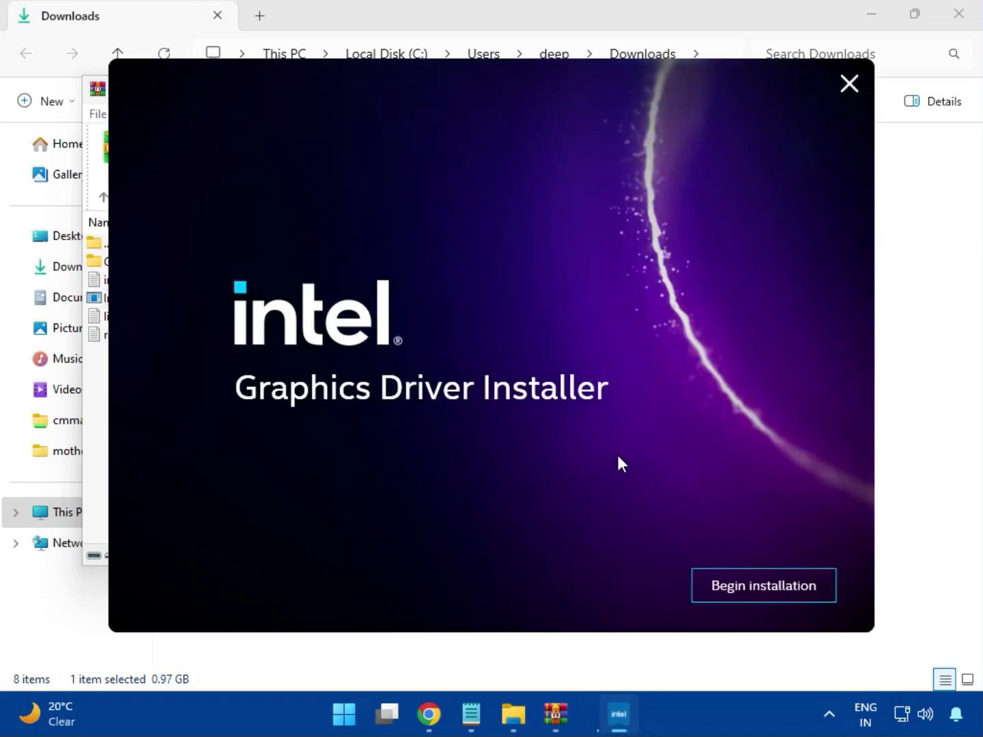
pyautogui.click(752, 586)
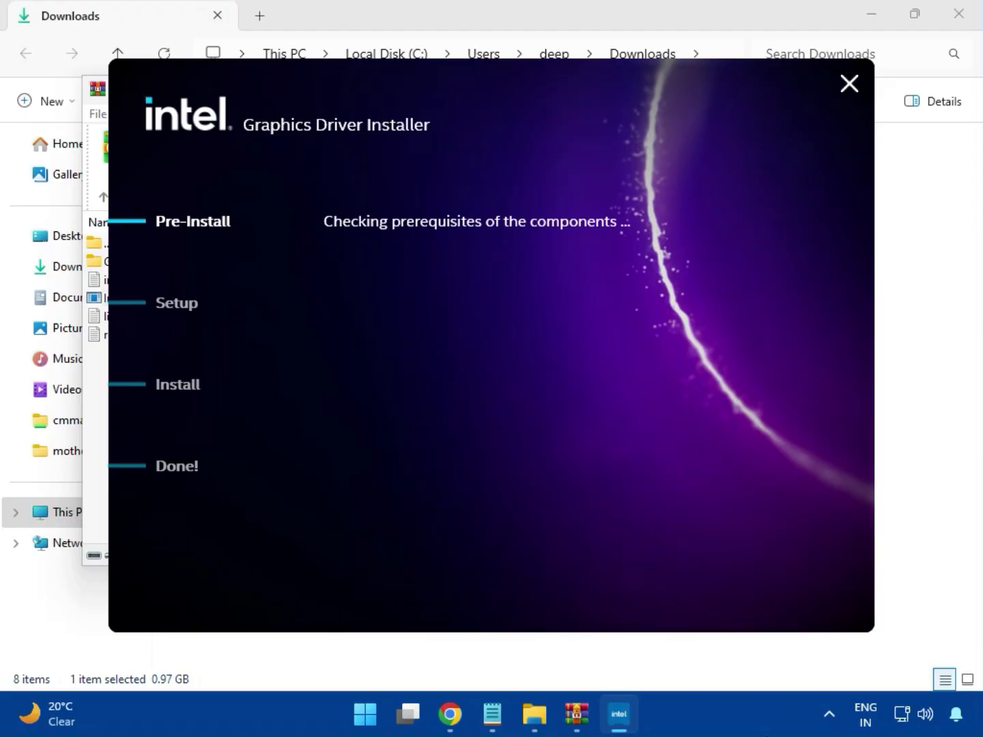
# Dismiss the Intel Graphics Driver Installer and close the intel_vga_arl (2).zip archive.
pyautogui.click(792, 598)
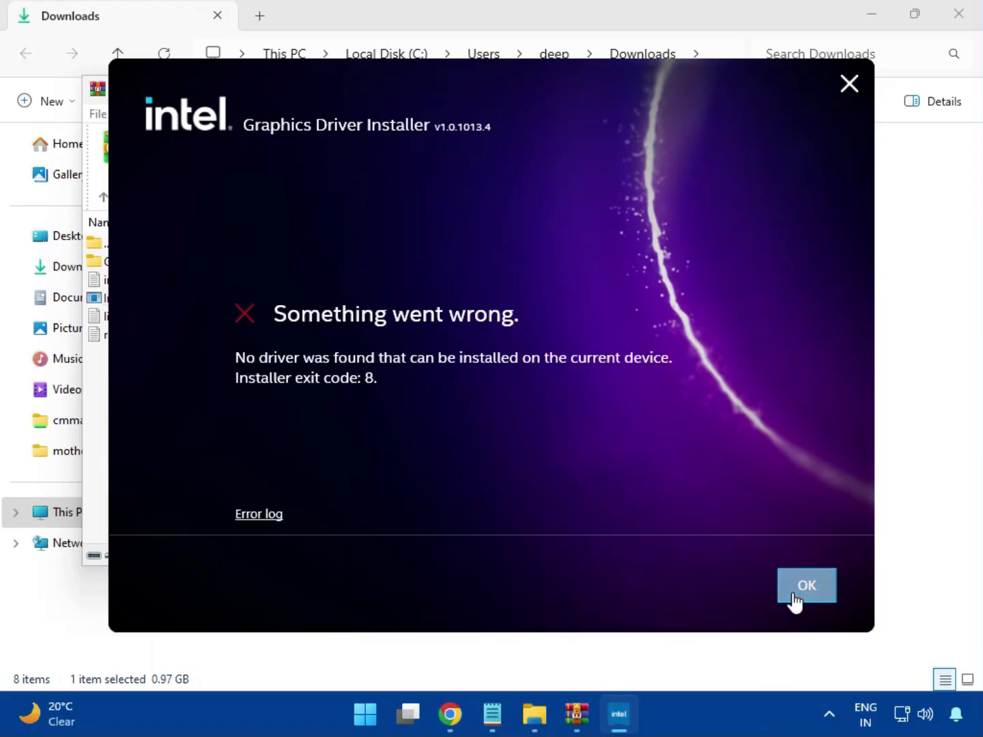
pyautogui.click(778, 83)
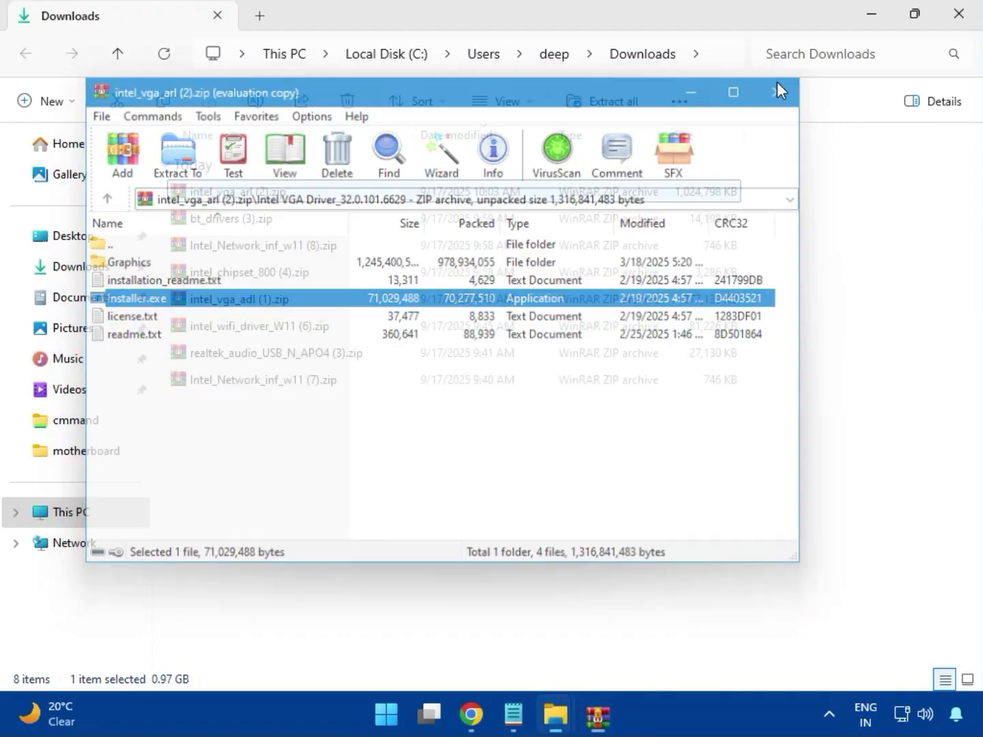
# Open bt_drivers (3).zip from Downloads and enter its Intel BlueTooth Driver_23.70.0.2 folder.
pyautogui.click(195, 221)
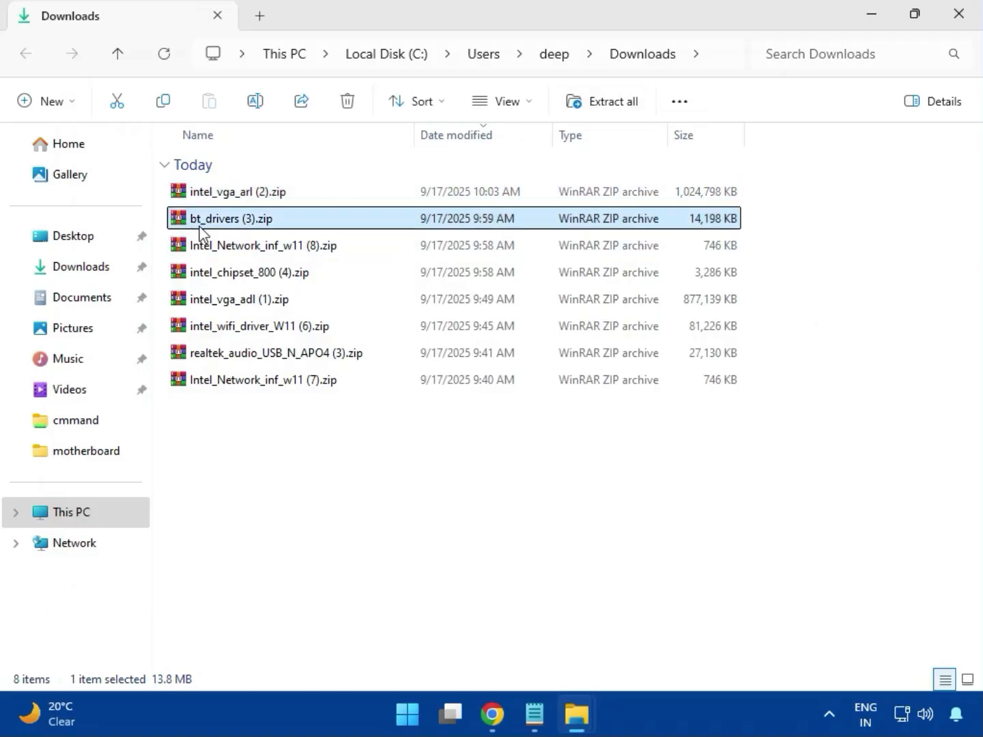
pyautogui.doubleClick(236, 225)
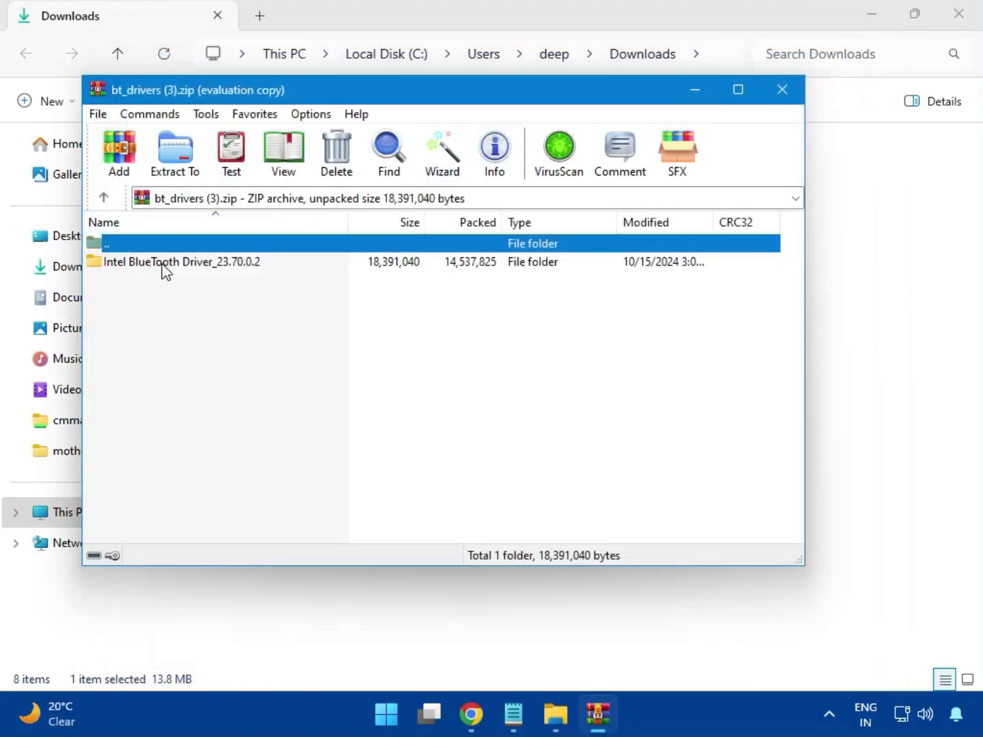
pyautogui.click(112, 262)
pyautogui.doubleClick(183, 263)
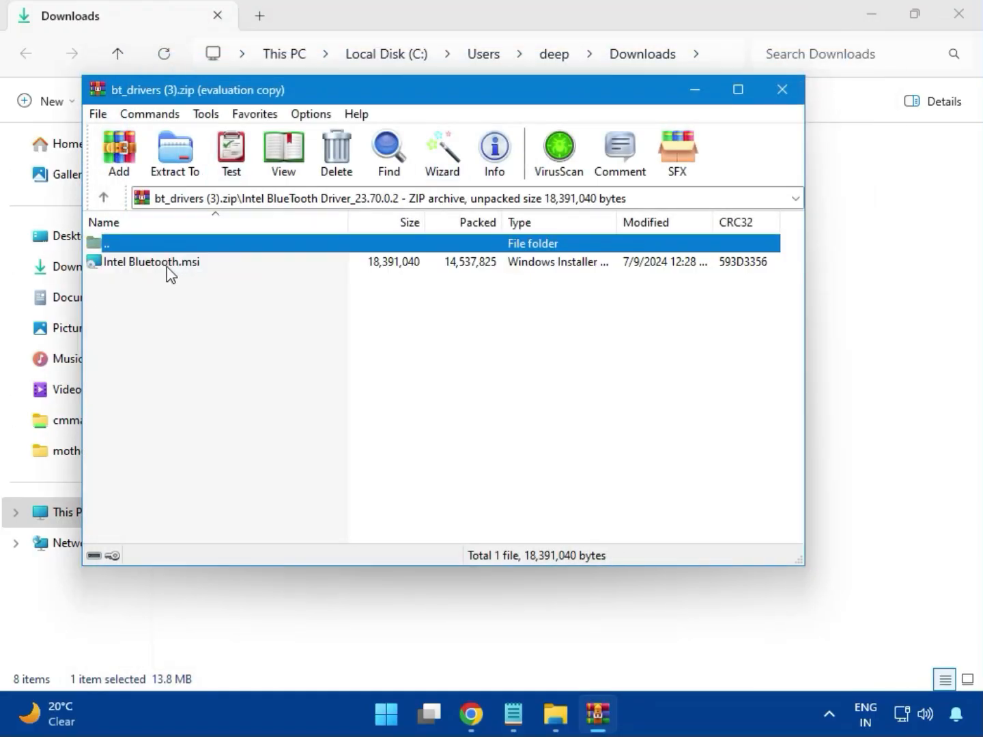
# Launch Intel Bluetooth.msi, accept the license agreement and choose the Typical setup type.
pyautogui.doubleClick(163, 268)
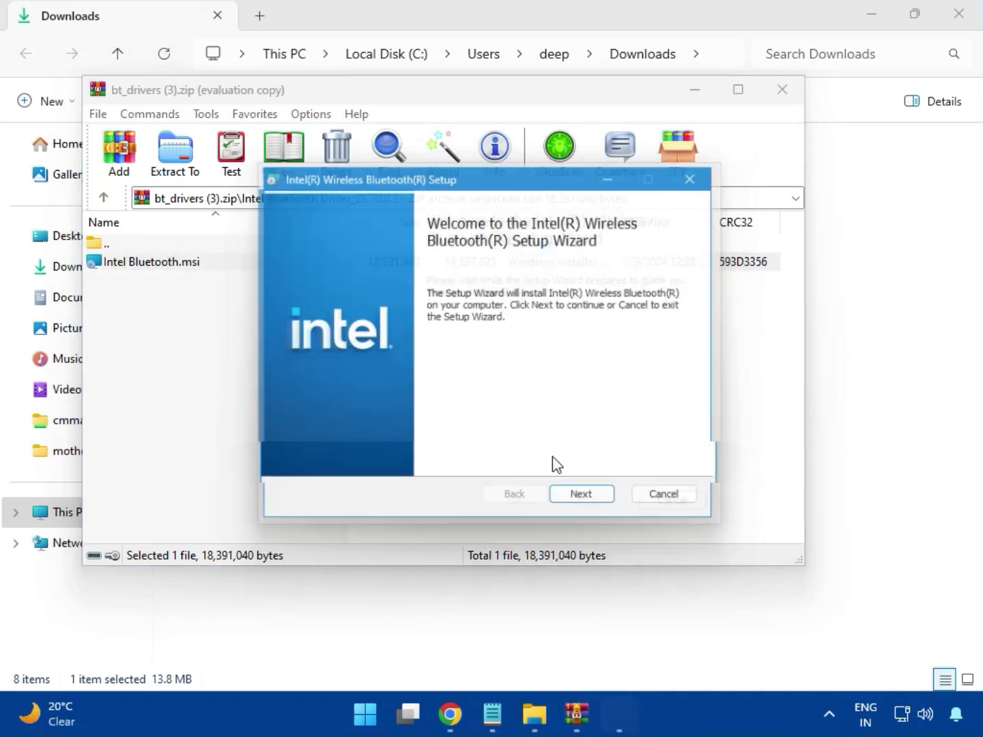
pyautogui.click(591, 506)
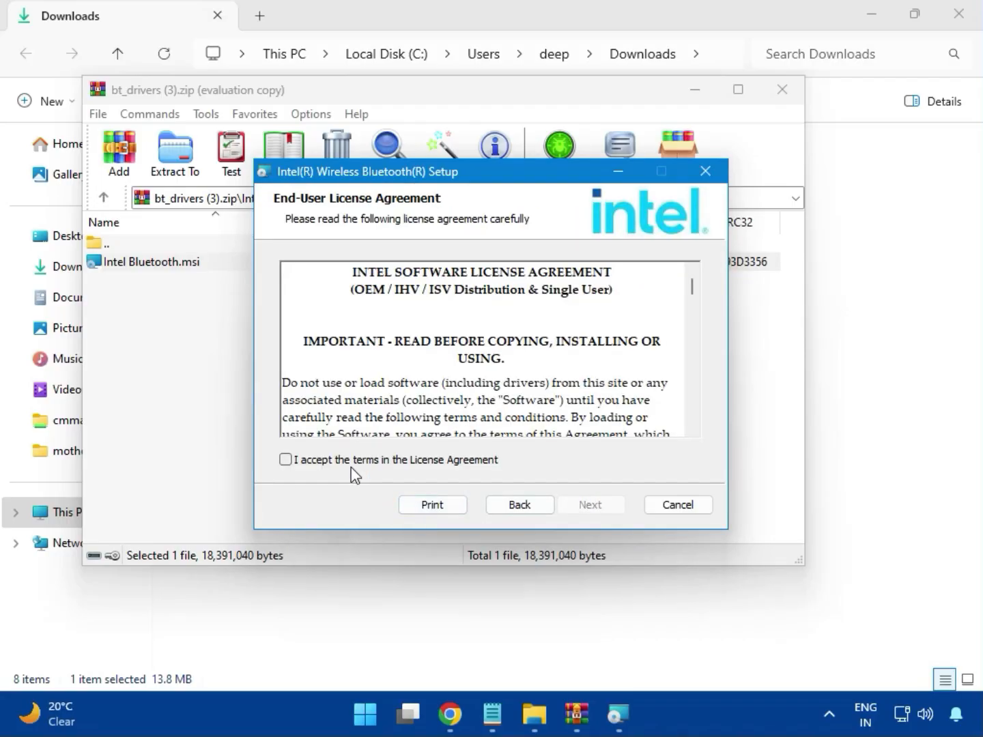
pyautogui.click(343, 463)
pyautogui.click(588, 506)
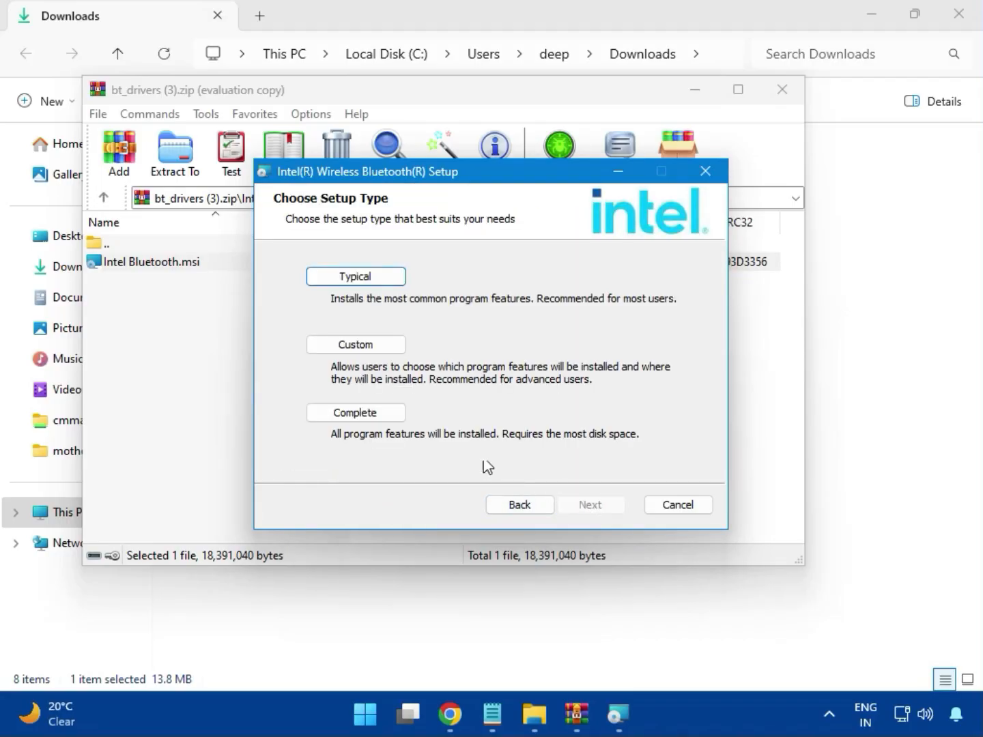
pyautogui.click(338, 281)
# Install Intel Wireless Bluetooth with permission to change the device, then close the setup wizard and the bt_drivers (3).zip archive.
pyautogui.click(566, 505)
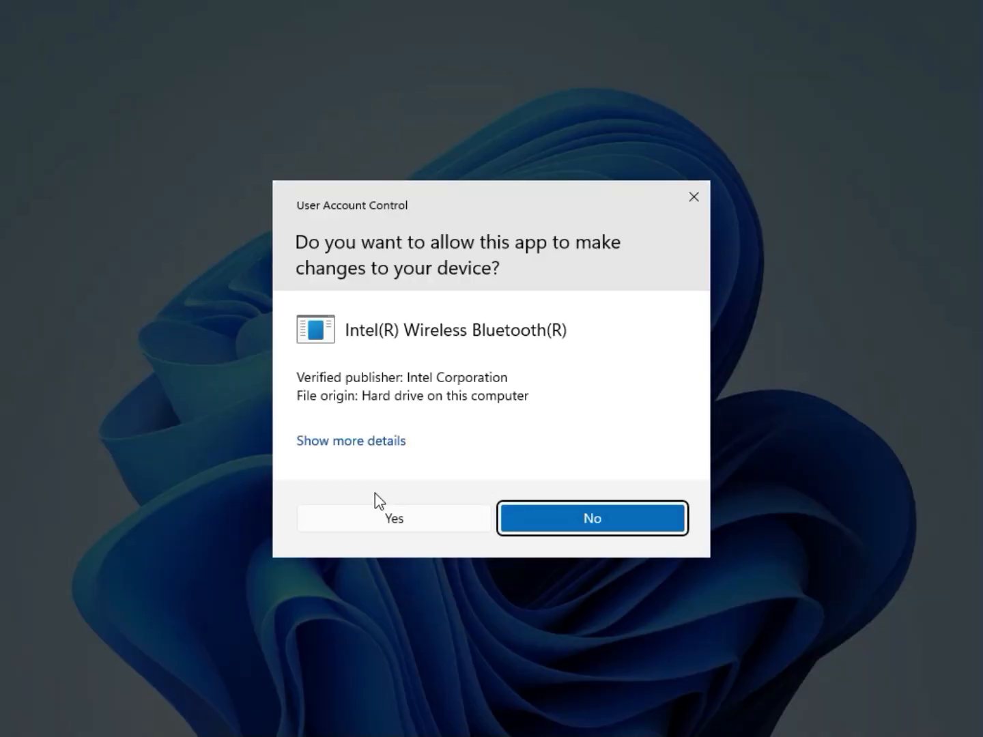
pyautogui.click(379, 512)
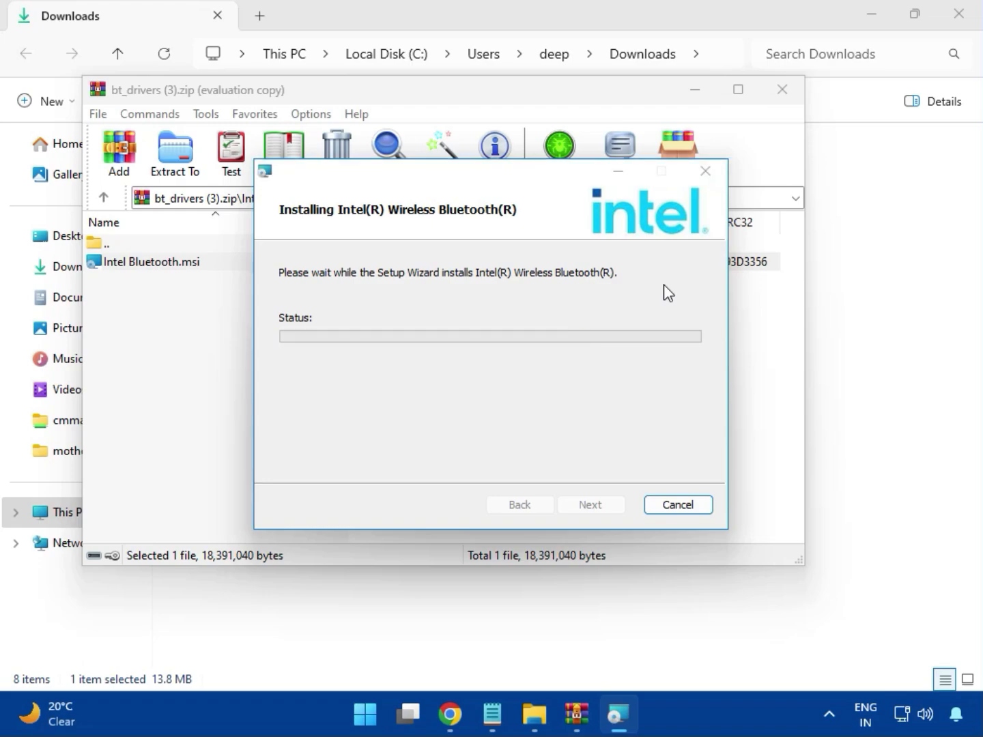
pyautogui.click(590, 505)
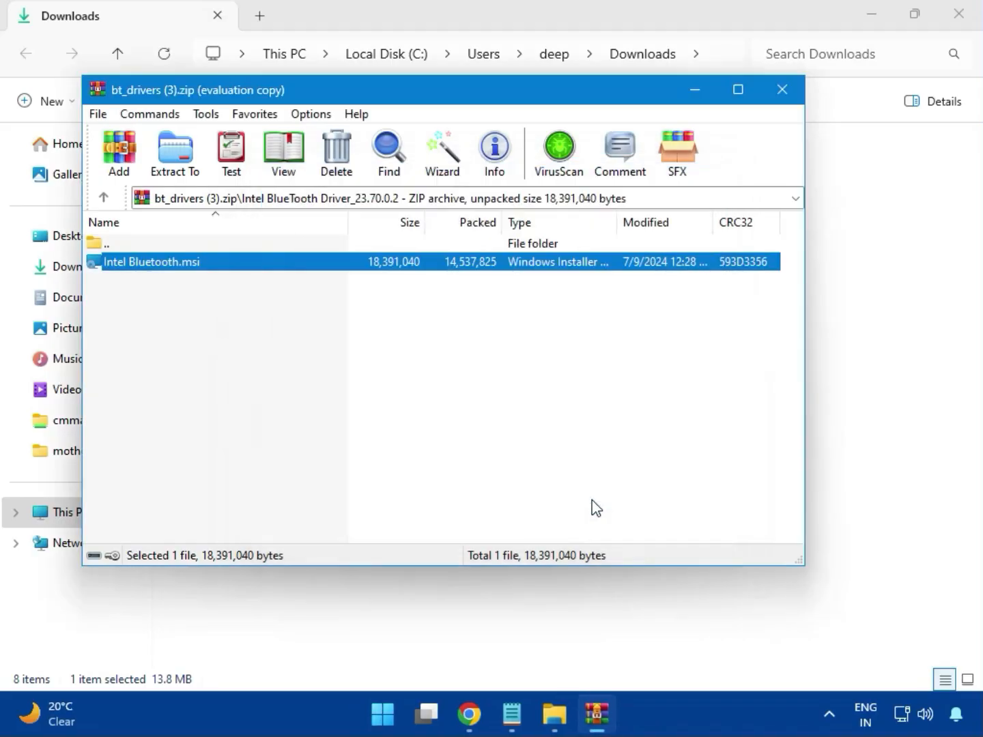
pyautogui.click(786, 96)
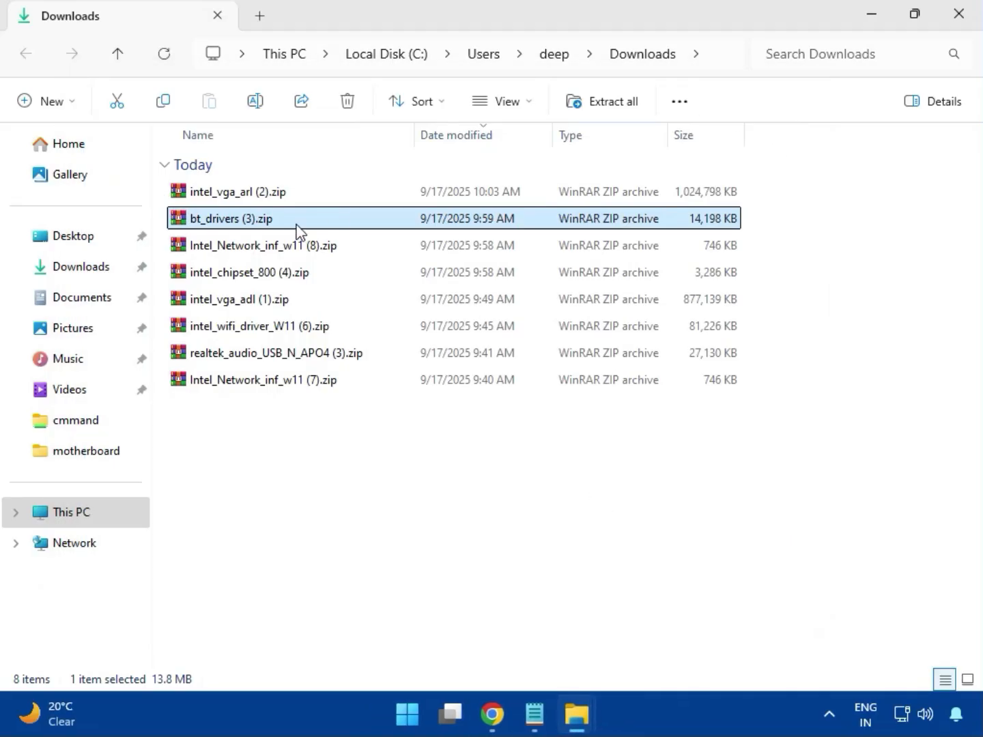
# Open Intel_Network_inf_w11 (8).zip from Downloads, dismiss the extra WinRAR window and enter the W11 folder.
pyautogui.click(256, 258)
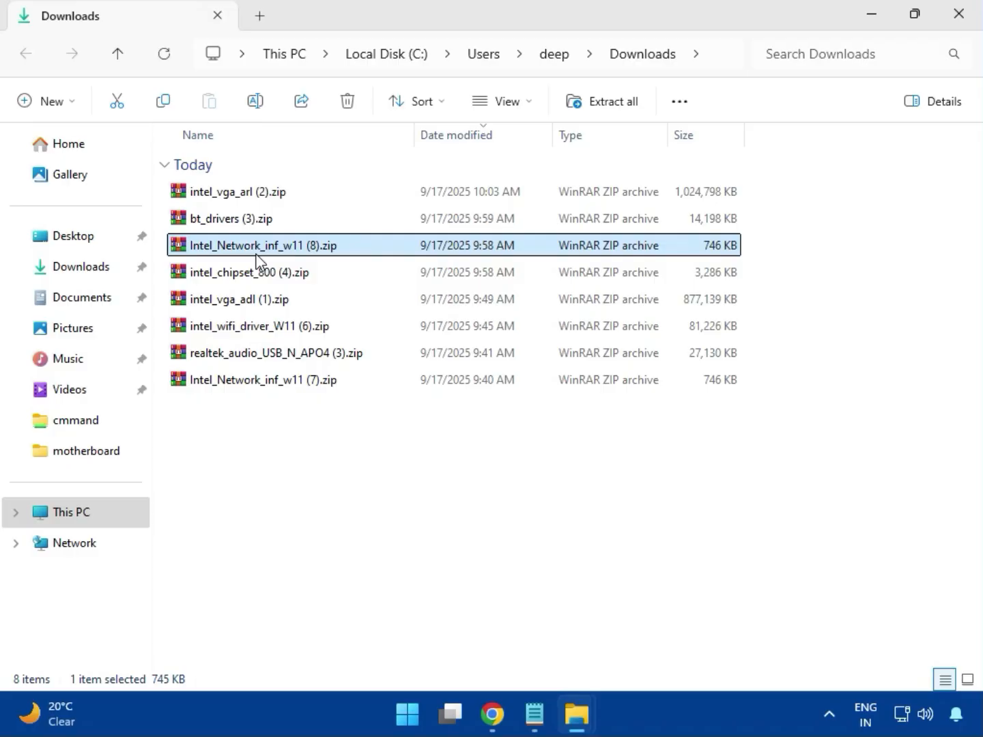
pyautogui.doubleClick(270, 247)
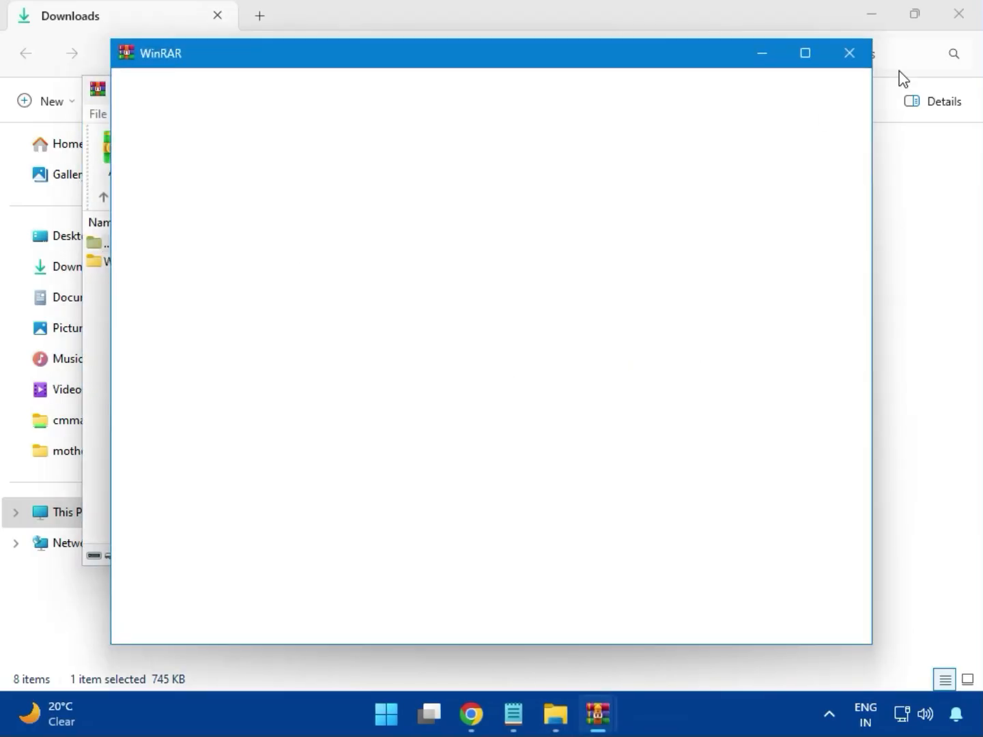
pyautogui.click(849, 53)
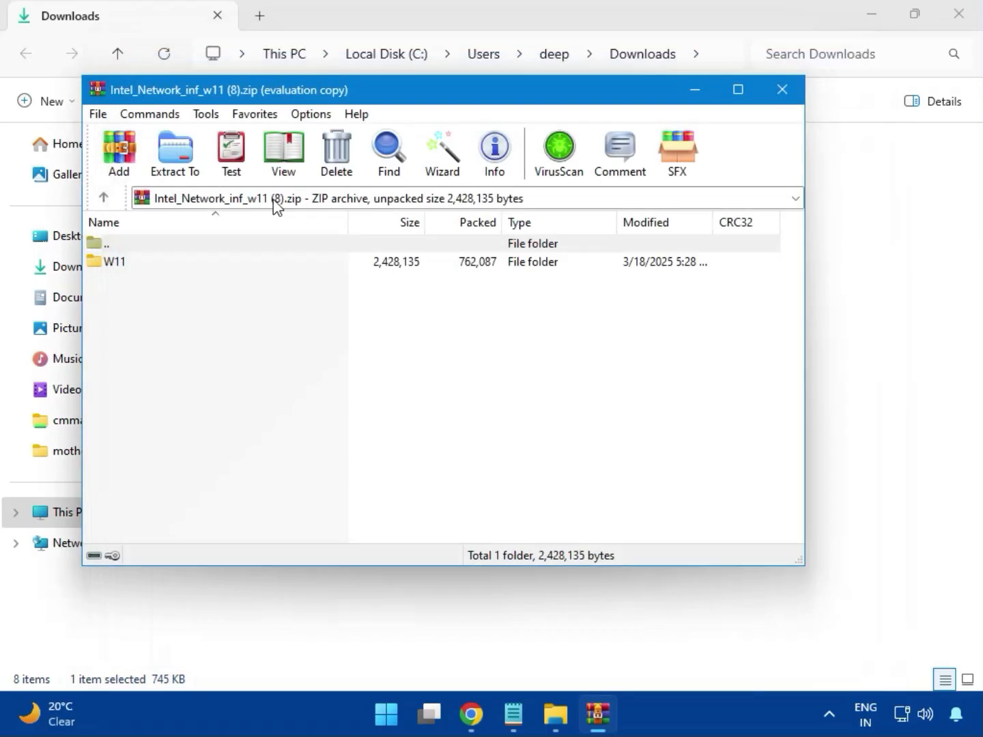
pyautogui.click(120, 273)
pyautogui.doubleClick(125, 274)
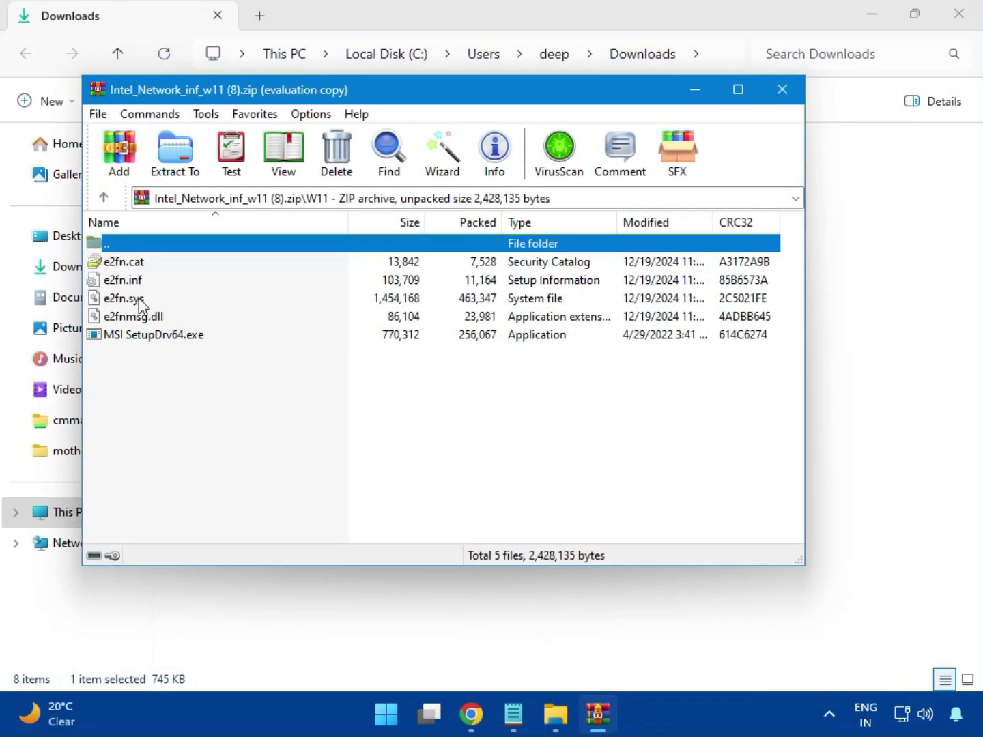
# Run MSI SetupDrv64.exe with permission to change the device, then close the setup tool and the network driver archive.
pyautogui.doubleClick(174, 337)
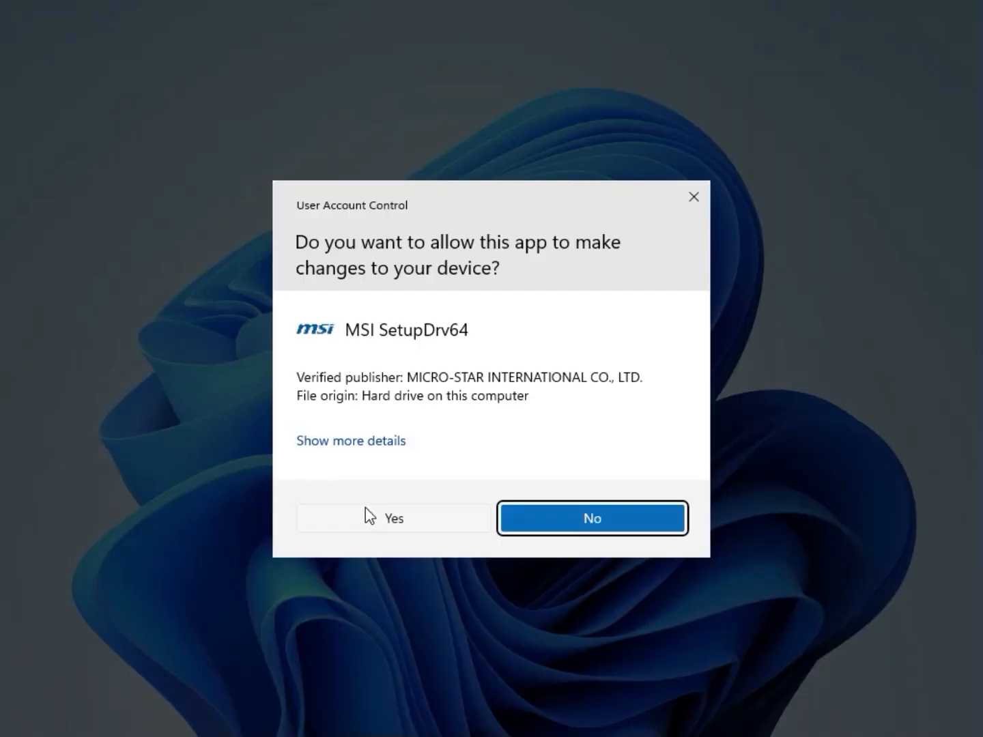
pyautogui.click(366, 516)
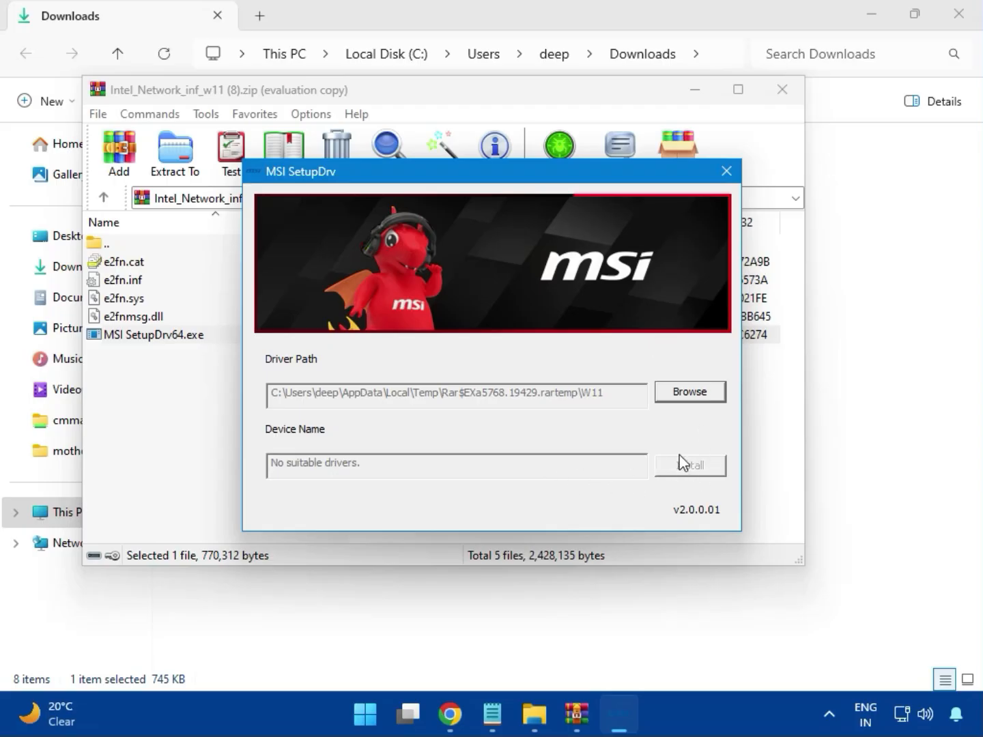
pyautogui.click(725, 171)
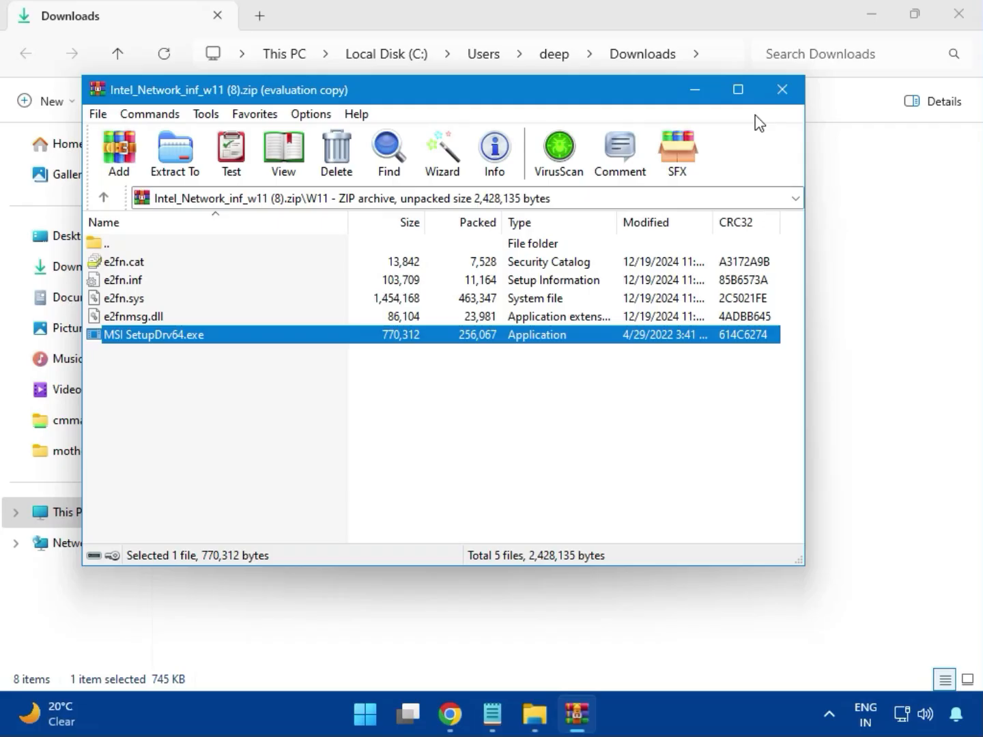
pyautogui.click(783, 92)
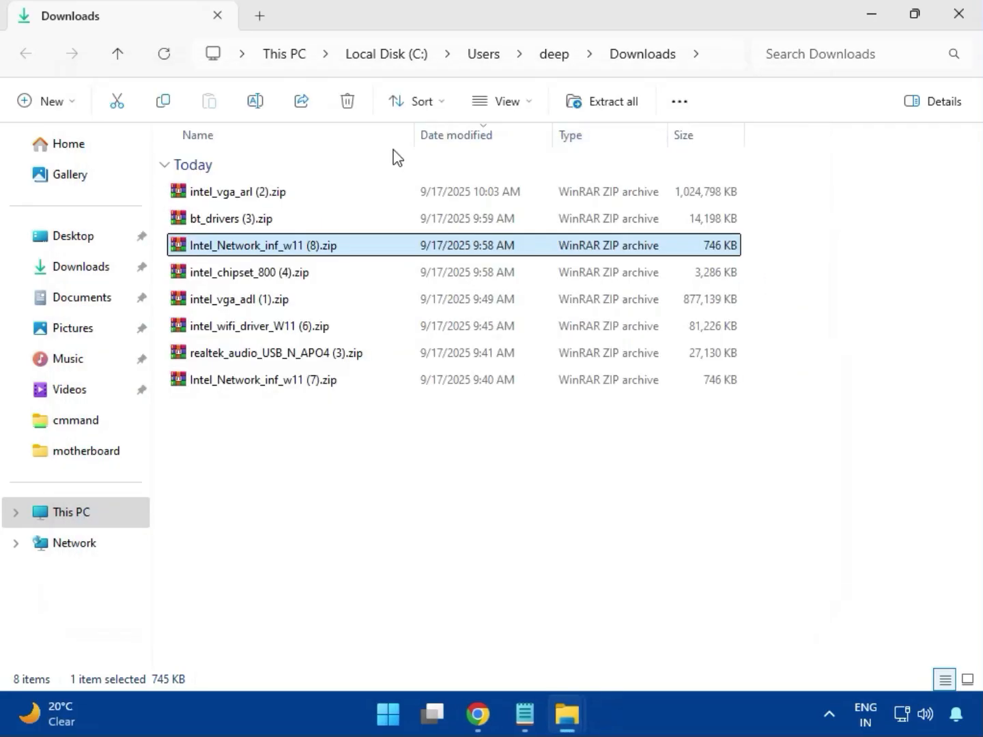
# Open intel_chipset_800 (4).zip, dismiss the license reminder and enter the Intel Chipset Driver_10.1.20062.8627 folder.
pyautogui.click(224, 281)
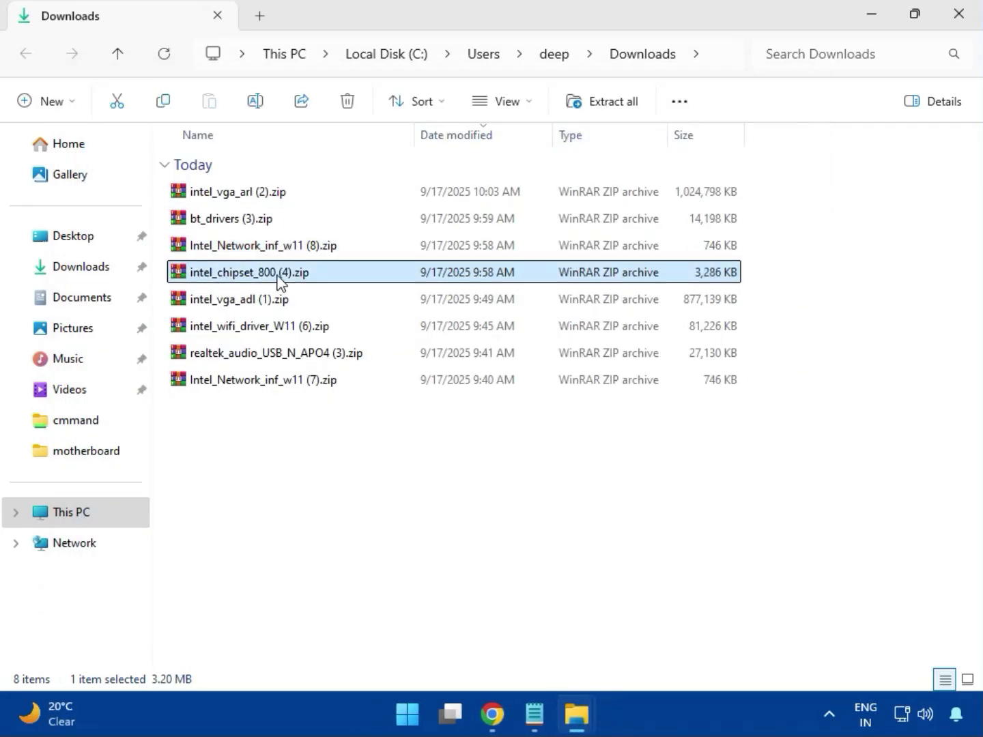
pyautogui.doubleClick(278, 277)
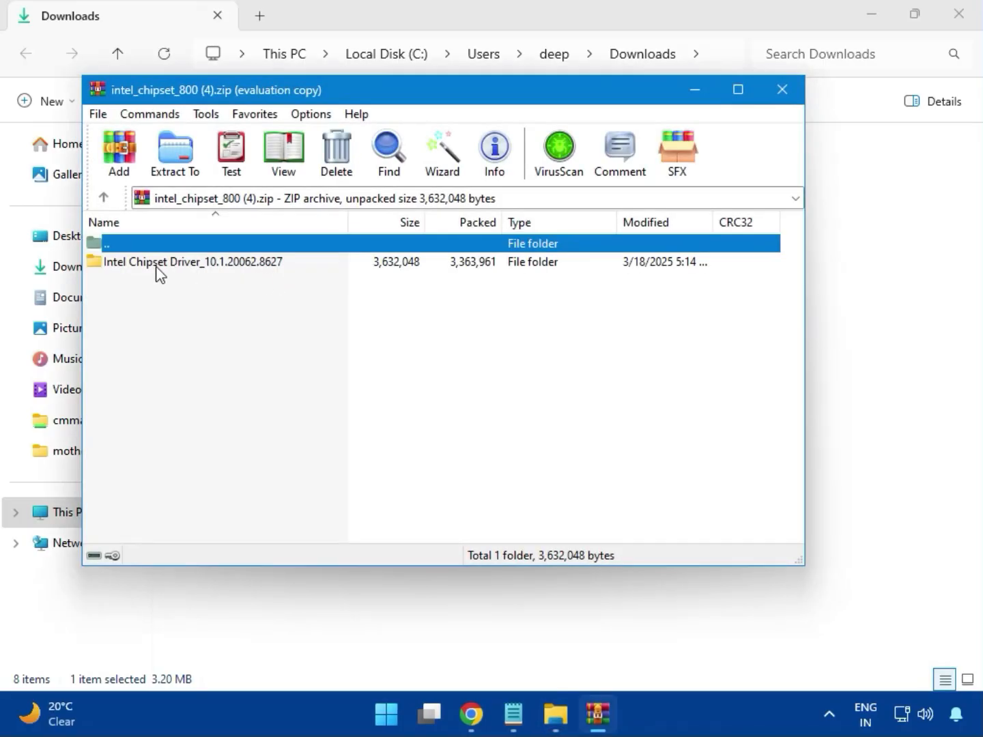
pyautogui.click(139, 266)
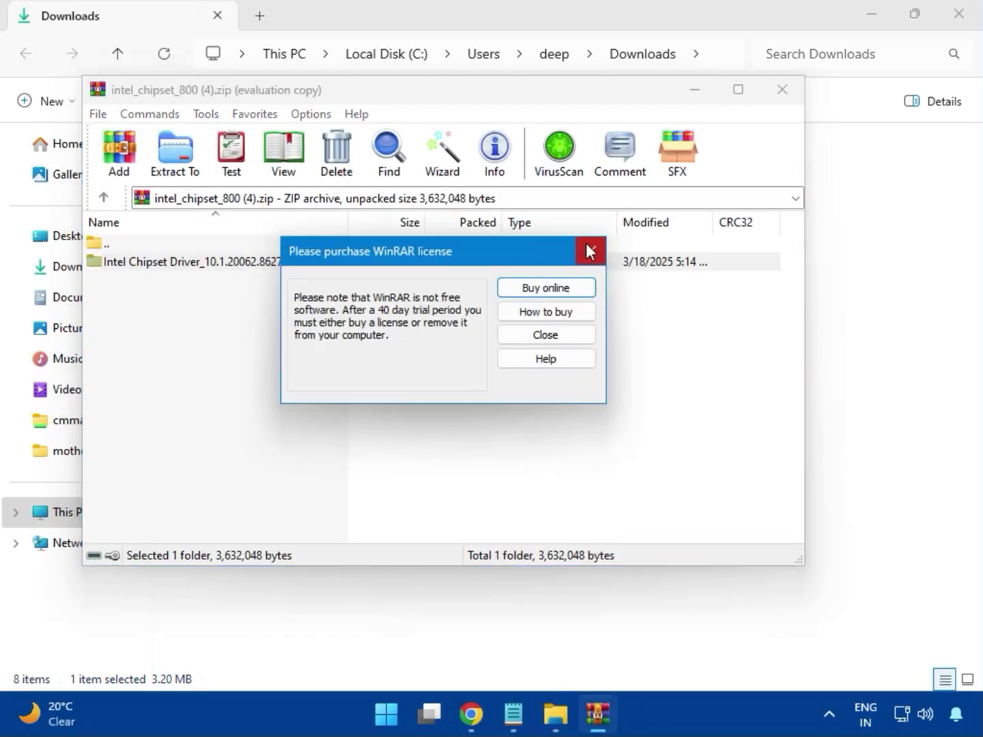
pyautogui.click(591, 249)
pyautogui.doubleClick(242, 265)
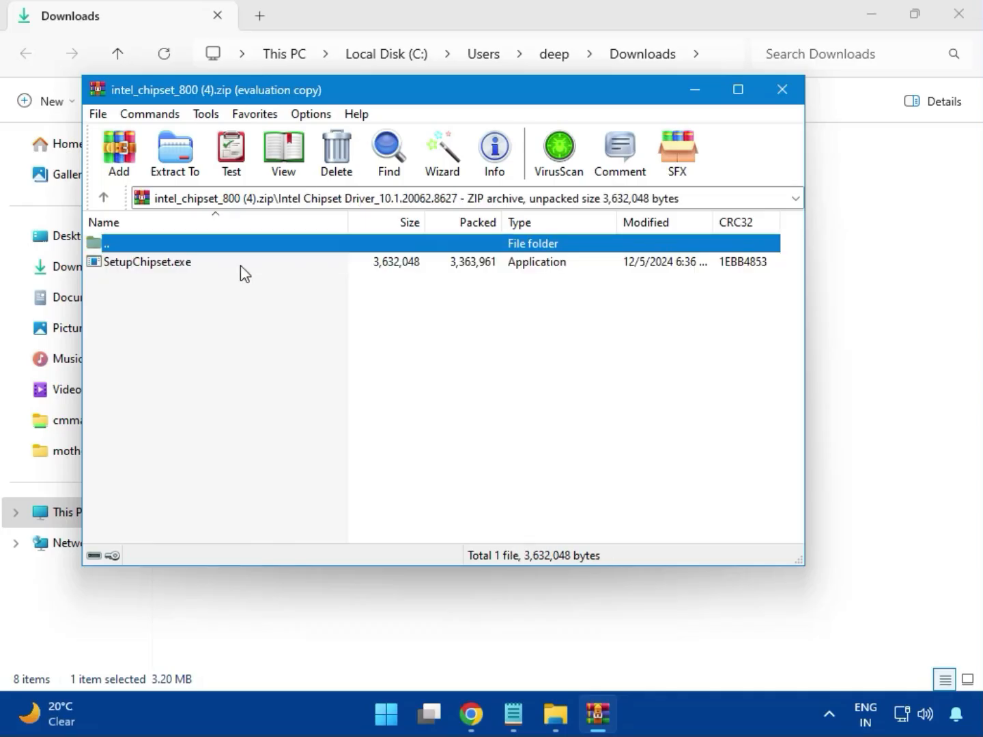
# Try to install the Intel Chipset Device Software from SetupChipset.exe, accepting its license and allowing device changes, then close the installer and archive.
pyautogui.doubleClick(163, 270)
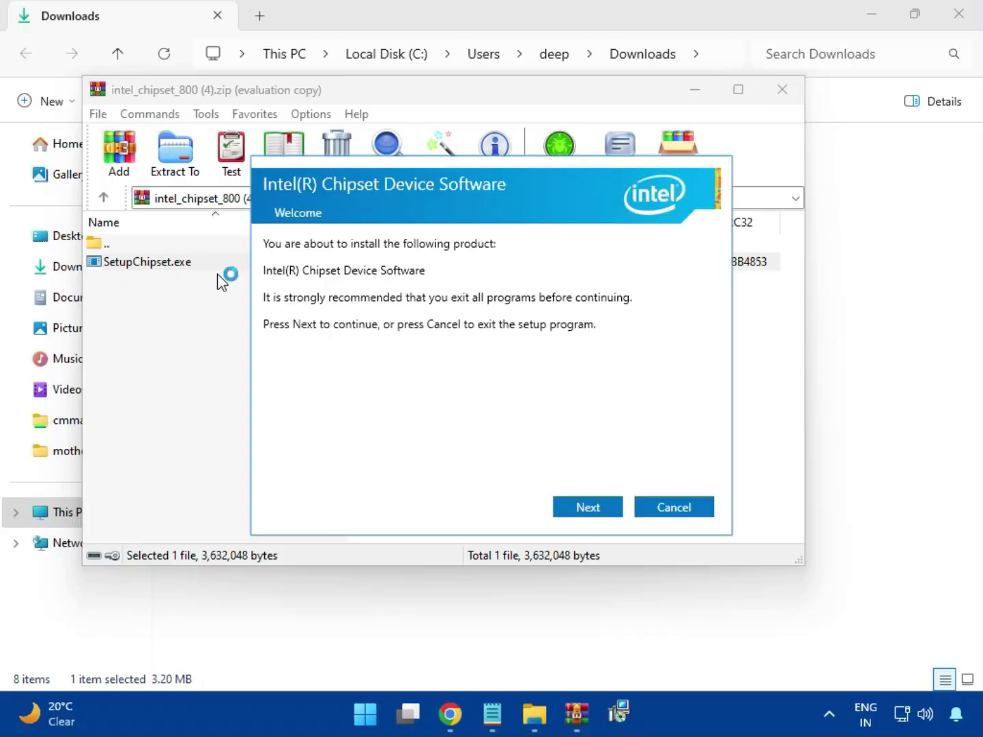
pyautogui.click(593, 508)
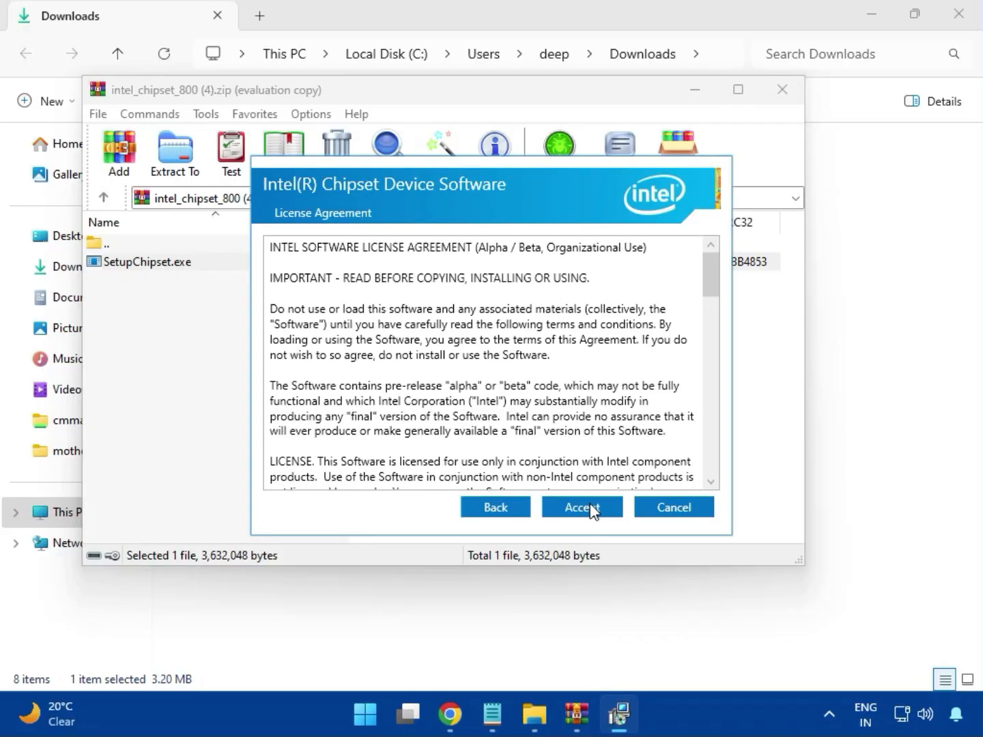
pyautogui.click(587, 504)
pyautogui.click(588, 503)
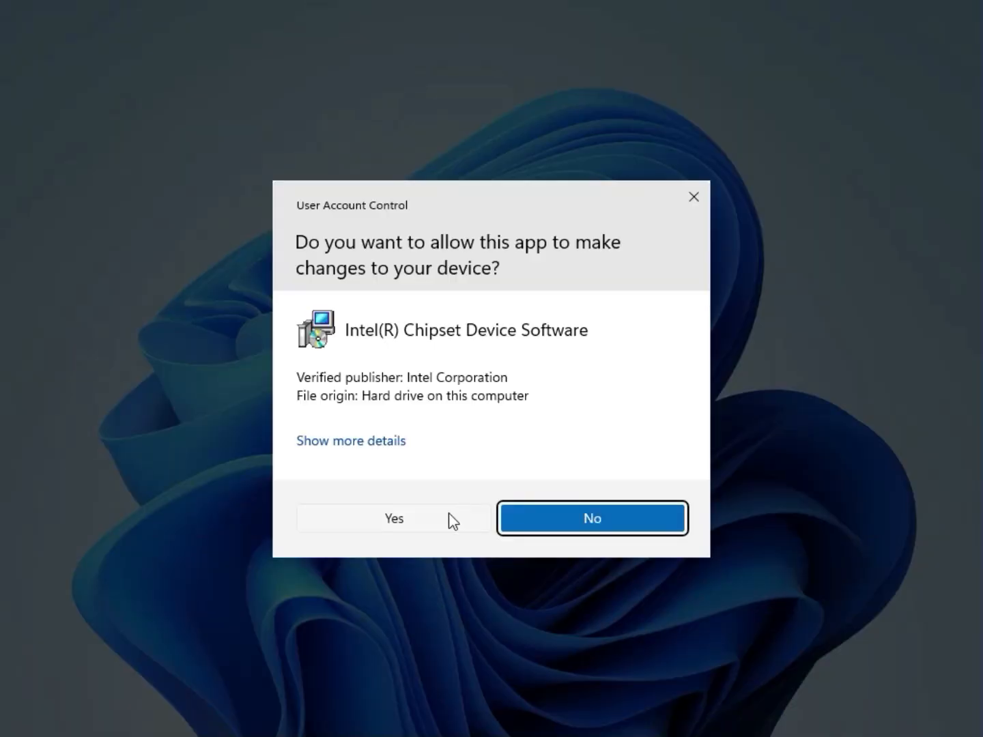
pyautogui.click(449, 520)
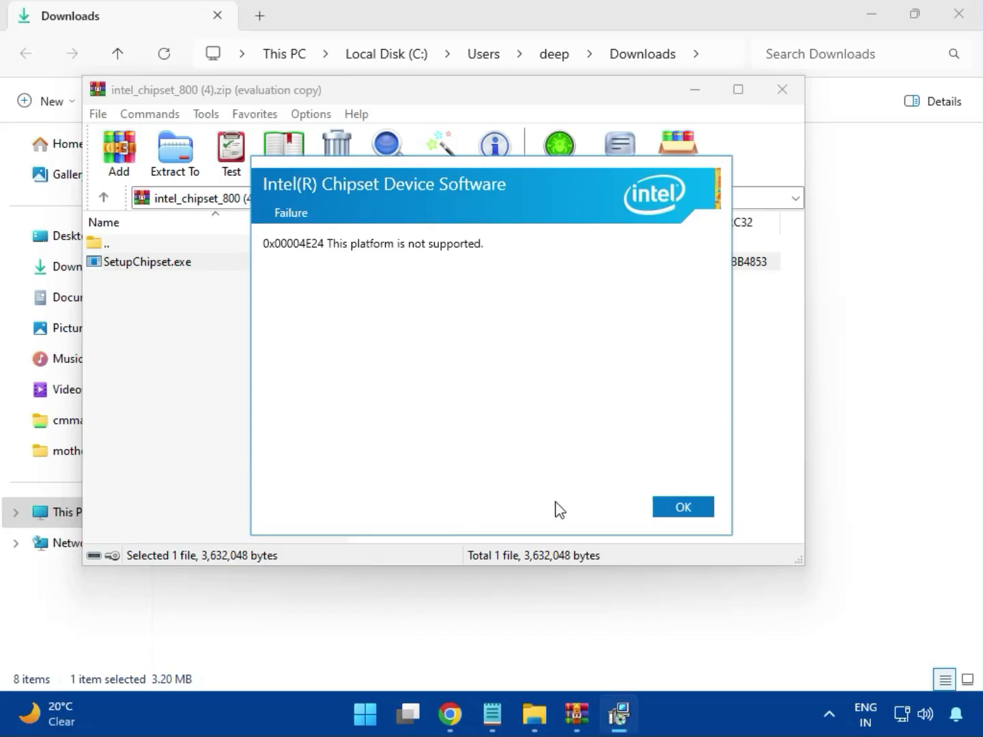
pyautogui.click(671, 511)
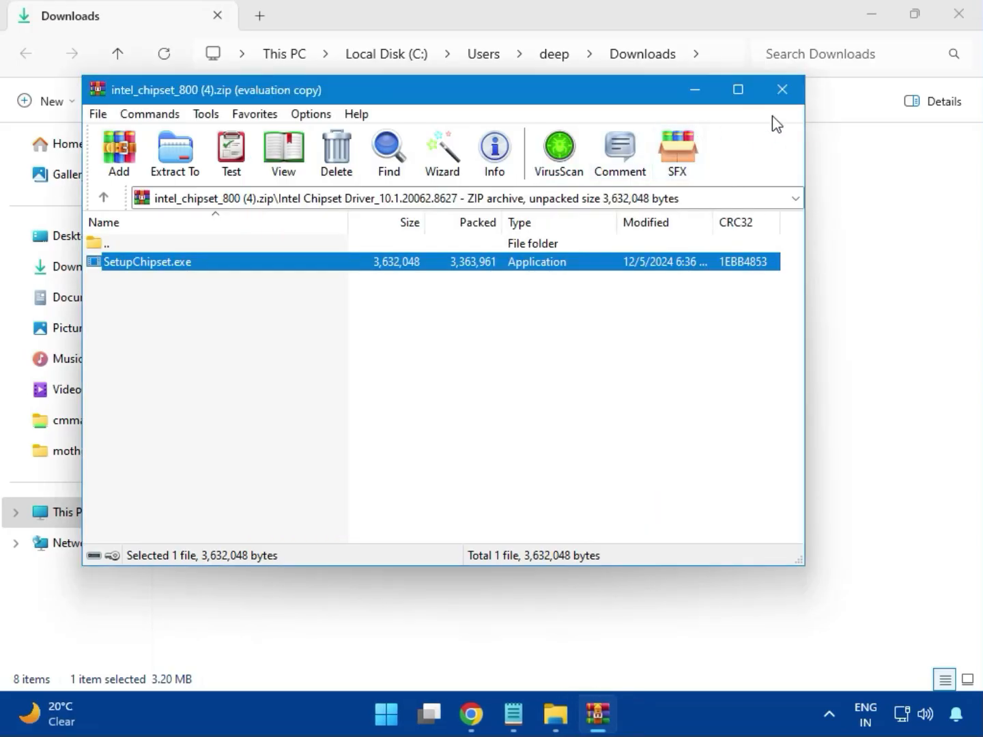
pyautogui.click(781, 92)
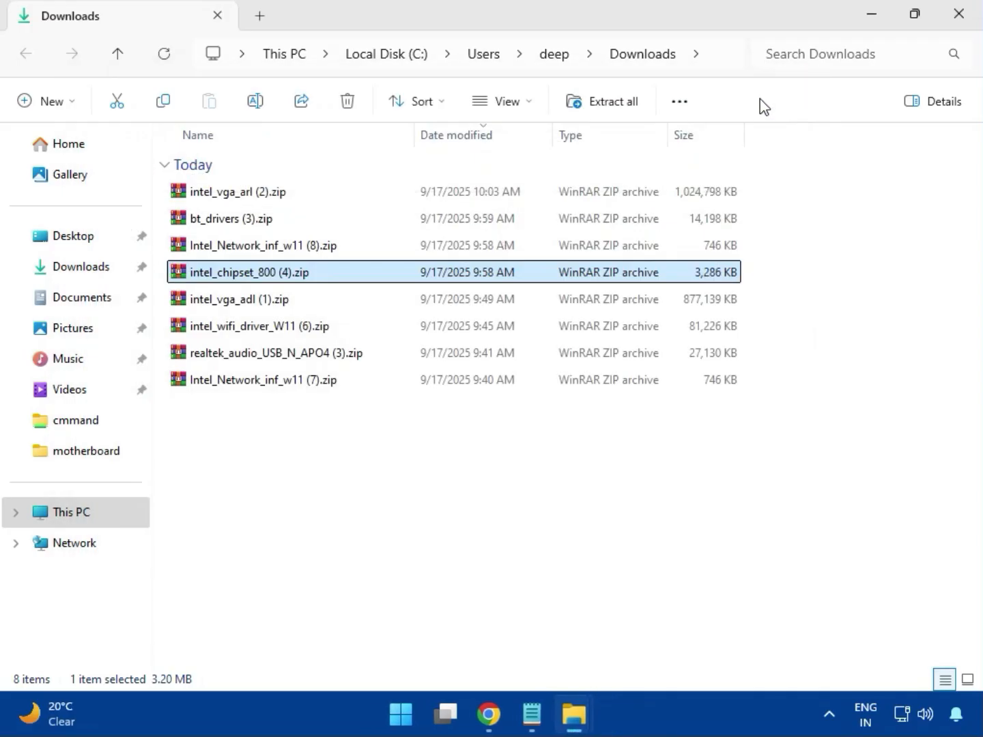
# View the contents of intel_vga_adl (1).zip and close the archive.
pyautogui.click(250, 306)
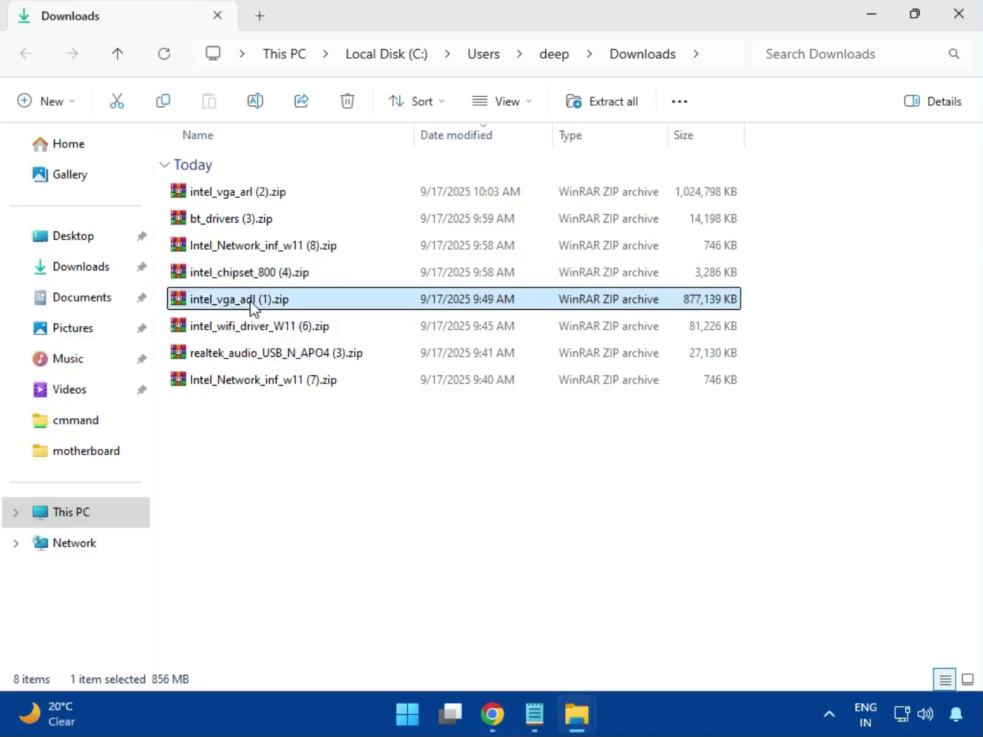
pyautogui.doubleClick(239, 299)
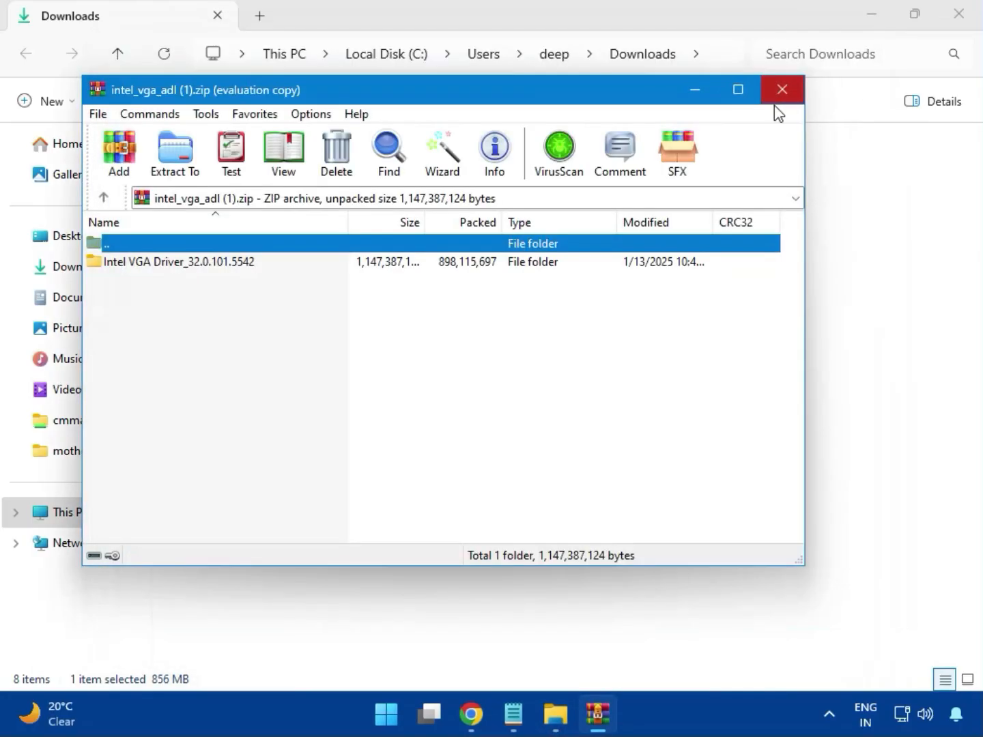
pyautogui.click(782, 90)
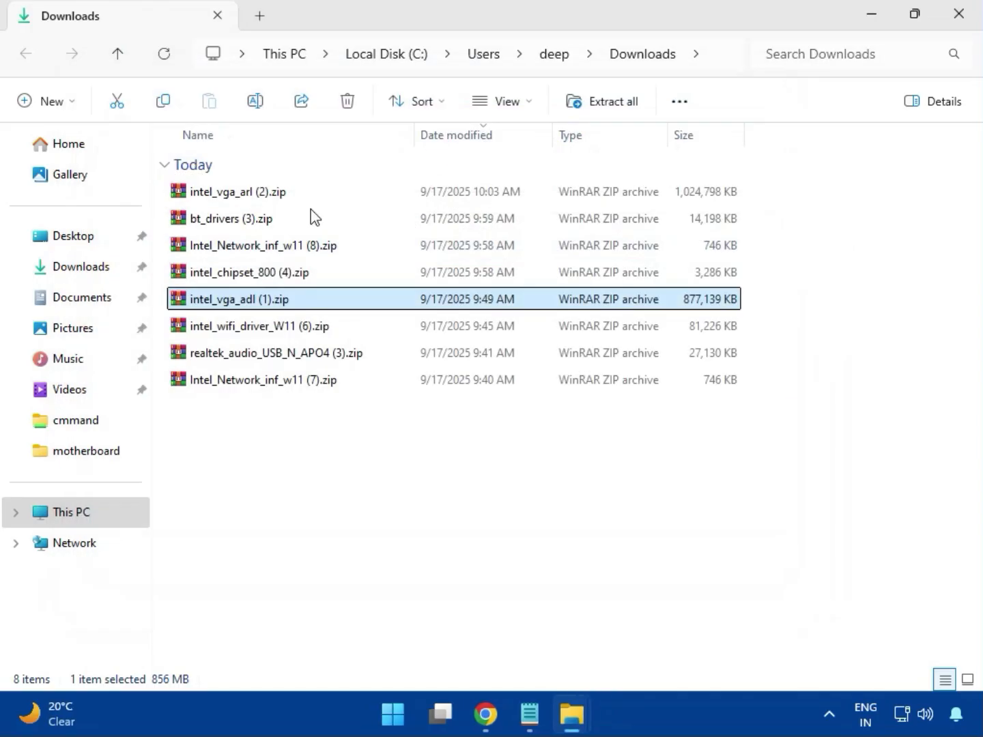
# Open intel_wifi_driver_W11 (6).zip, dismiss the license reminder and go to the Intel WIFI Driver_23.40.0.4\UWD\Win64 folder.
pyautogui.click(252, 329)
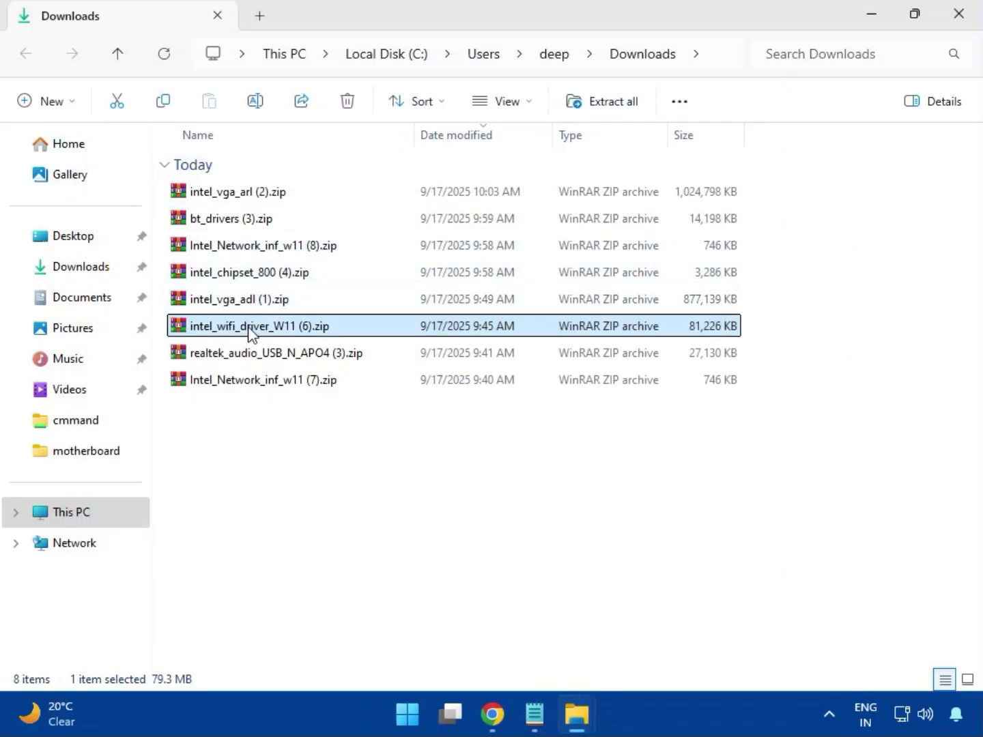
pyautogui.doubleClick(250, 329)
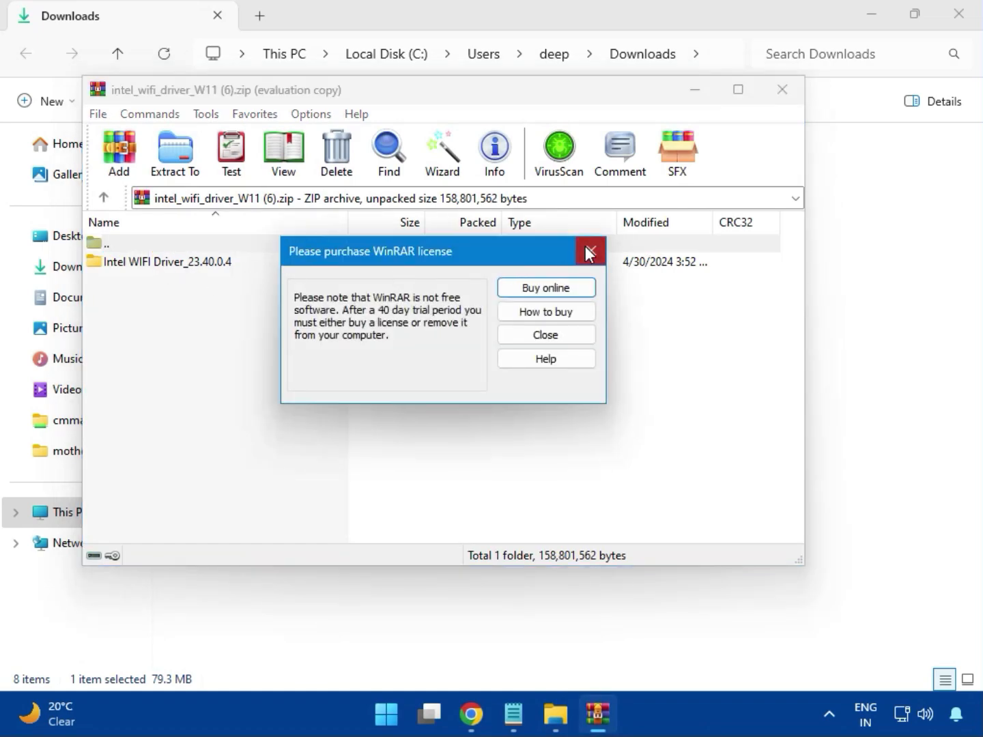
pyautogui.click(586, 249)
pyautogui.doubleClick(157, 261)
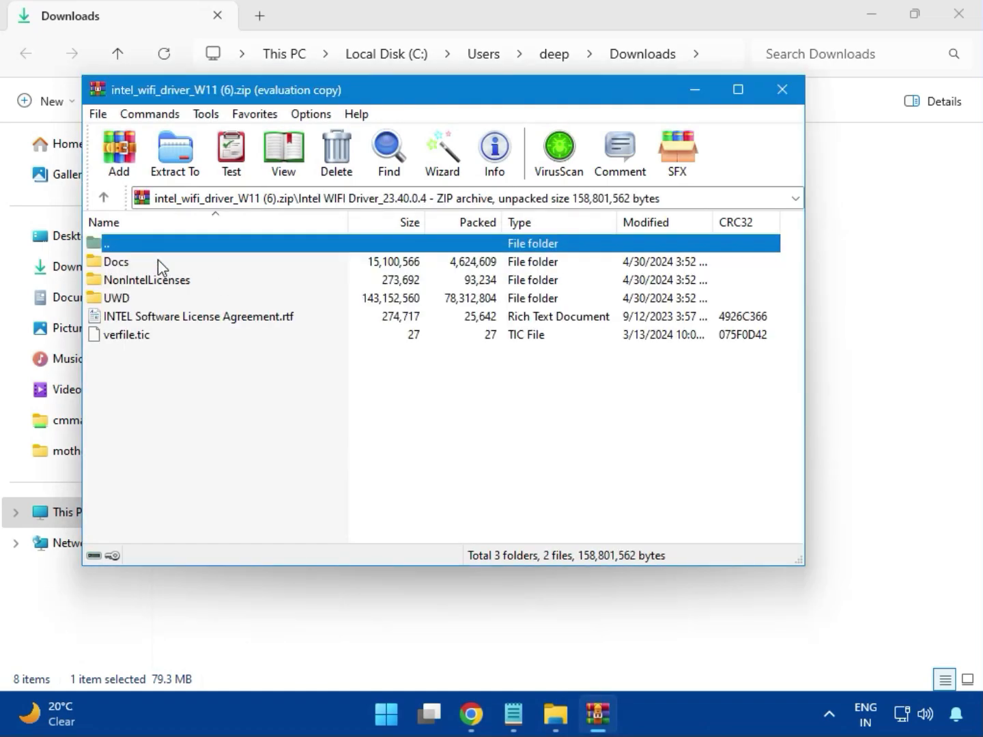
pyautogui.click(134, 304)
pyautogui.doubleClick(133, 301)
pyautogui.doubleClick(119, 261)
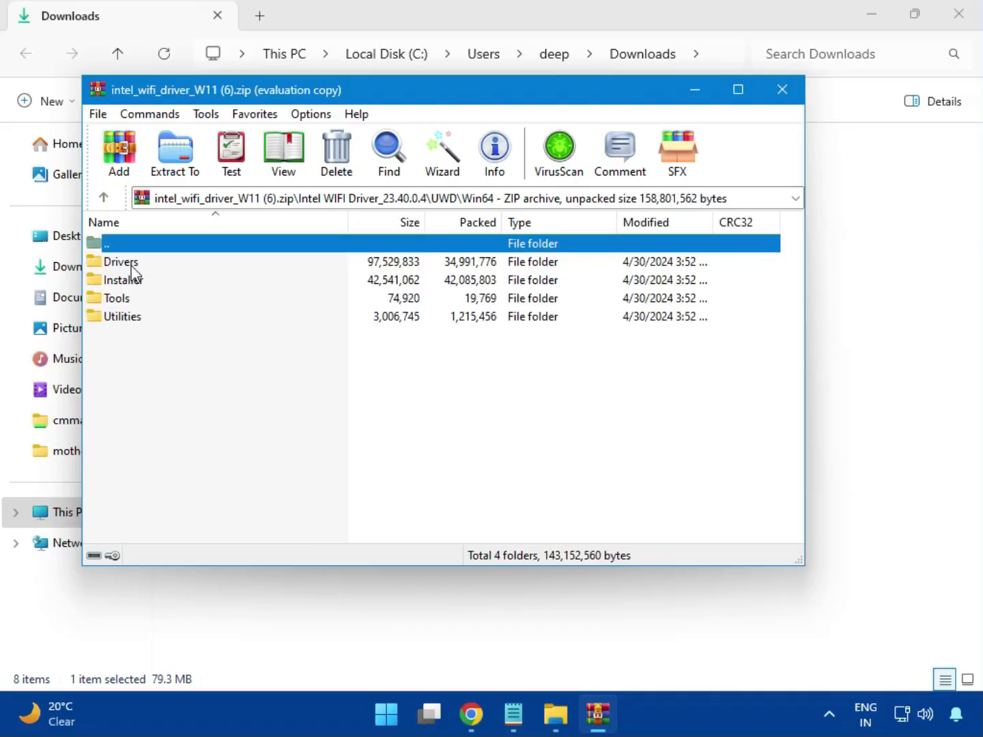
# Look through the Wi-Fi package's Drivers folder, then enter its Installer folder.
pyautogui.doubleClick(130, 264)
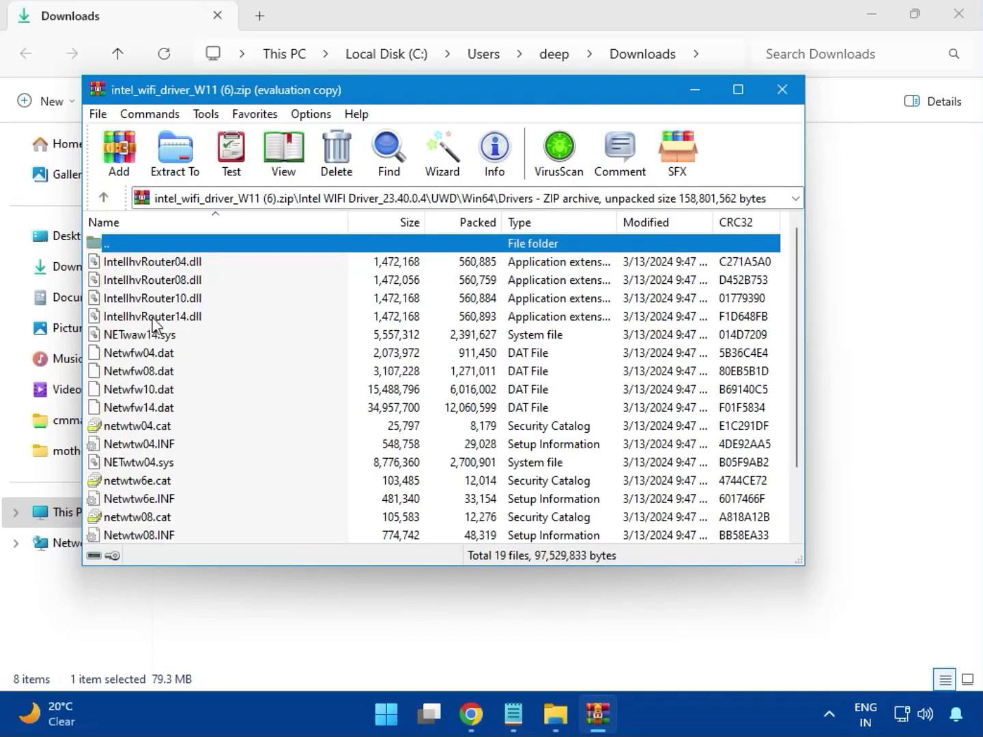
pyautogui.scroll(-1, 179, 405)
pyautogui.scroll(-1, 179, 405)
pyautogui.scroll(2, 180, 416)
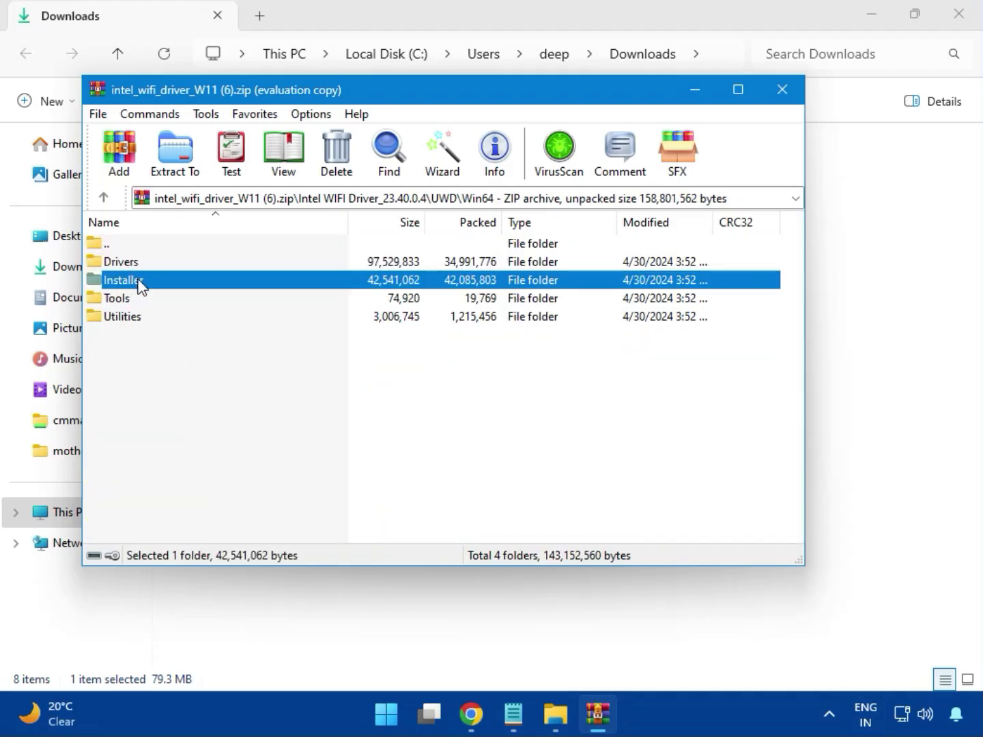
pyautogui.doubleClick(139, 280)
pyautogui.click(124, 282)
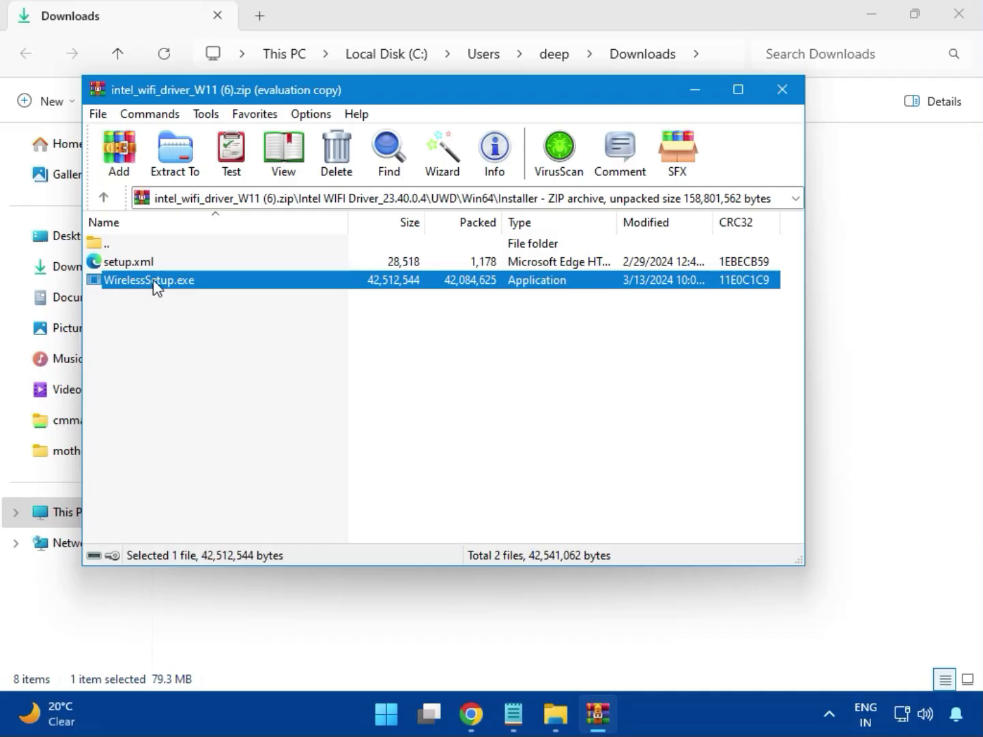
# Install Intel PROSet/Wireless Wi-Fi Software from WirelessSetup.exe, accepting its license and allowing device changes, then close the installer and archive.
pyautogui.doubleClick(157, 286)
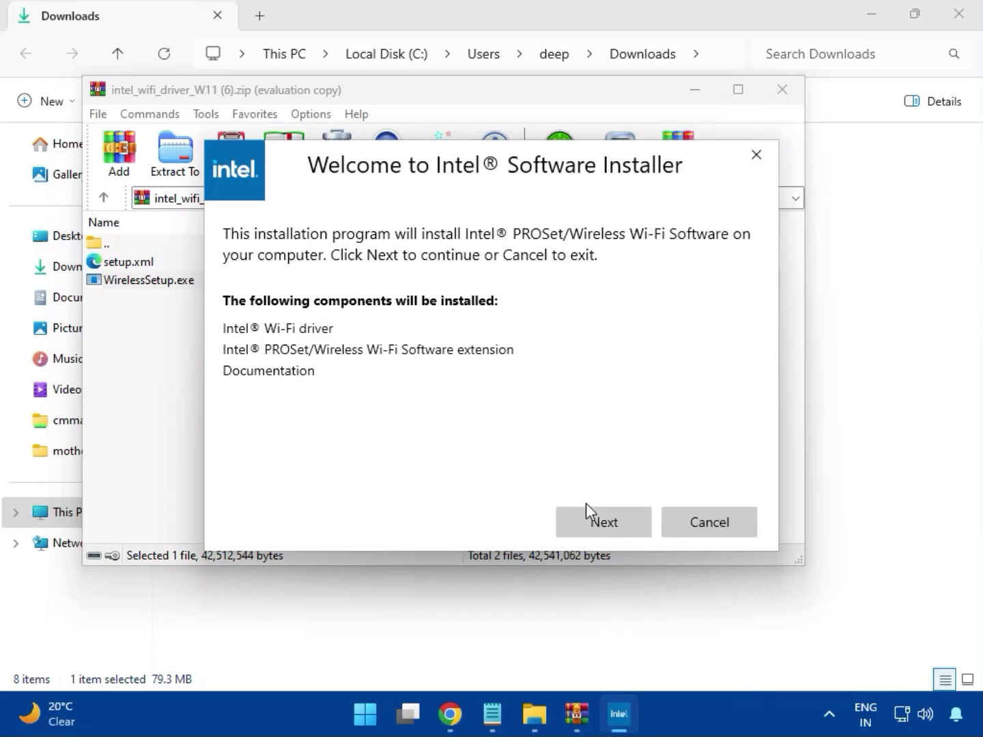
pyautogui.click(601, 513)
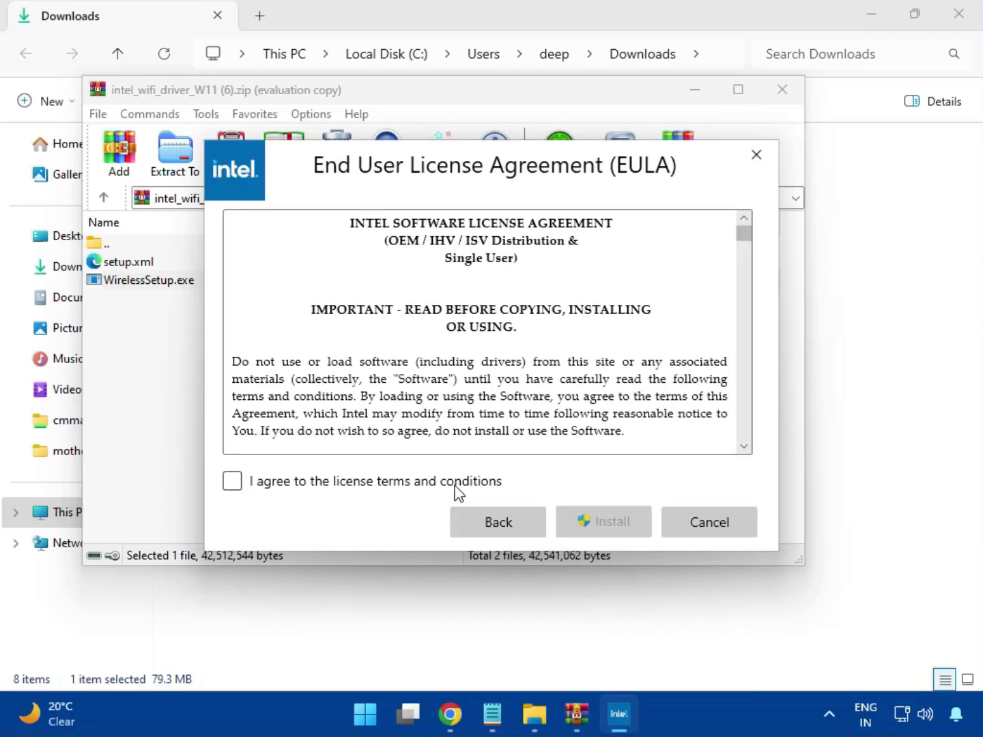
pyautogui.click(424, 483)
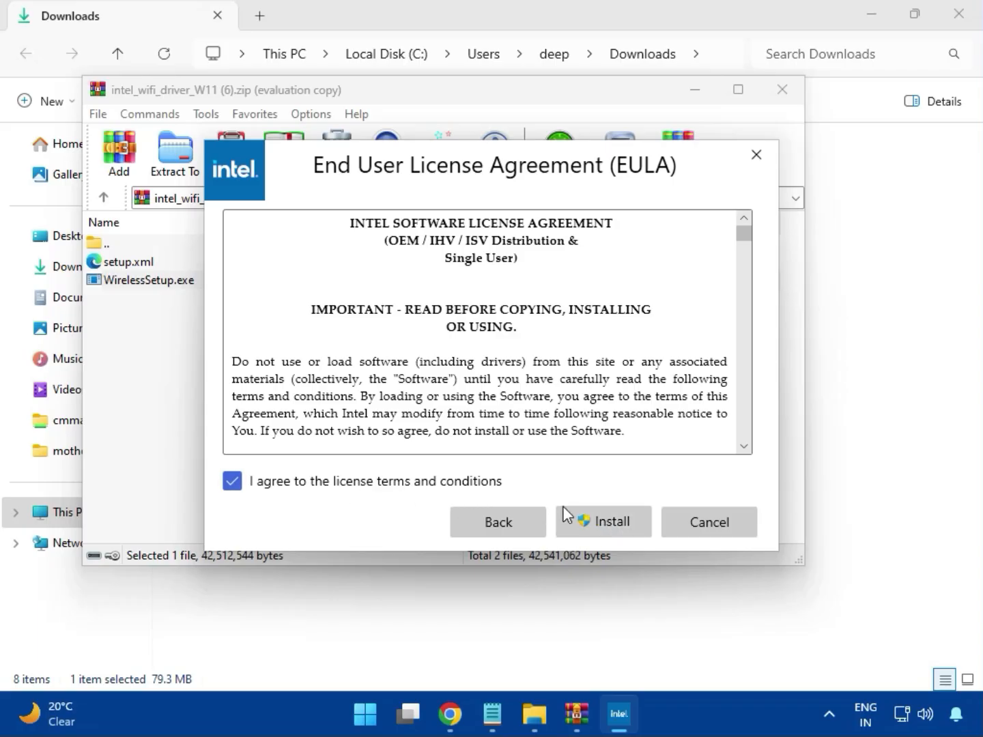
pyautogui.click(613, 526)
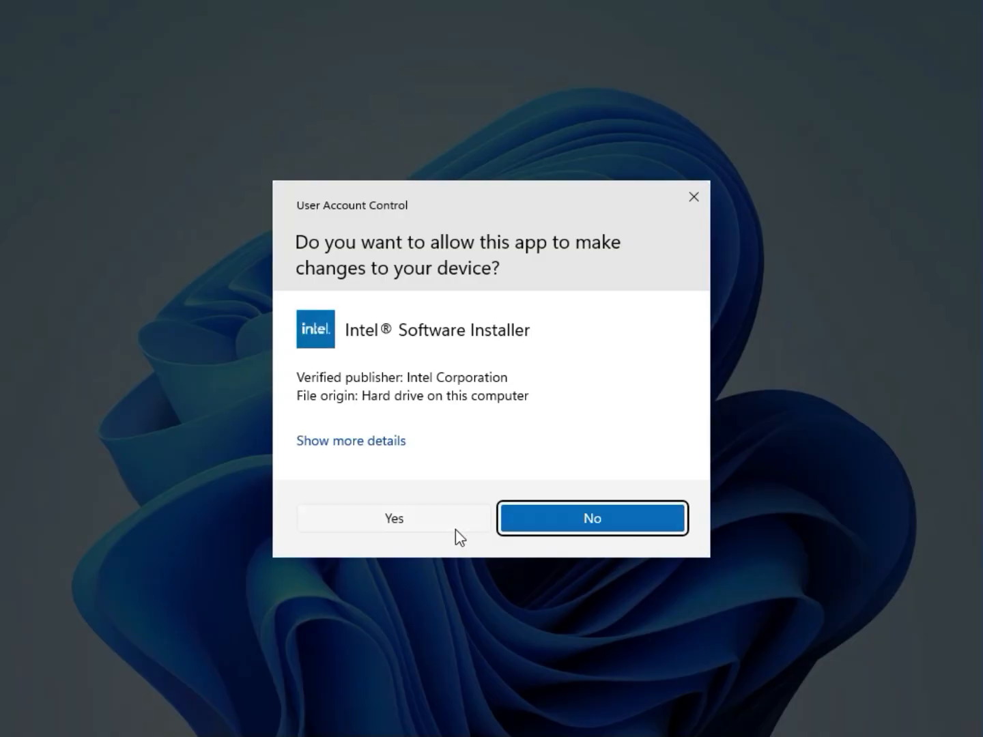
pyautogui.click(455, 529)
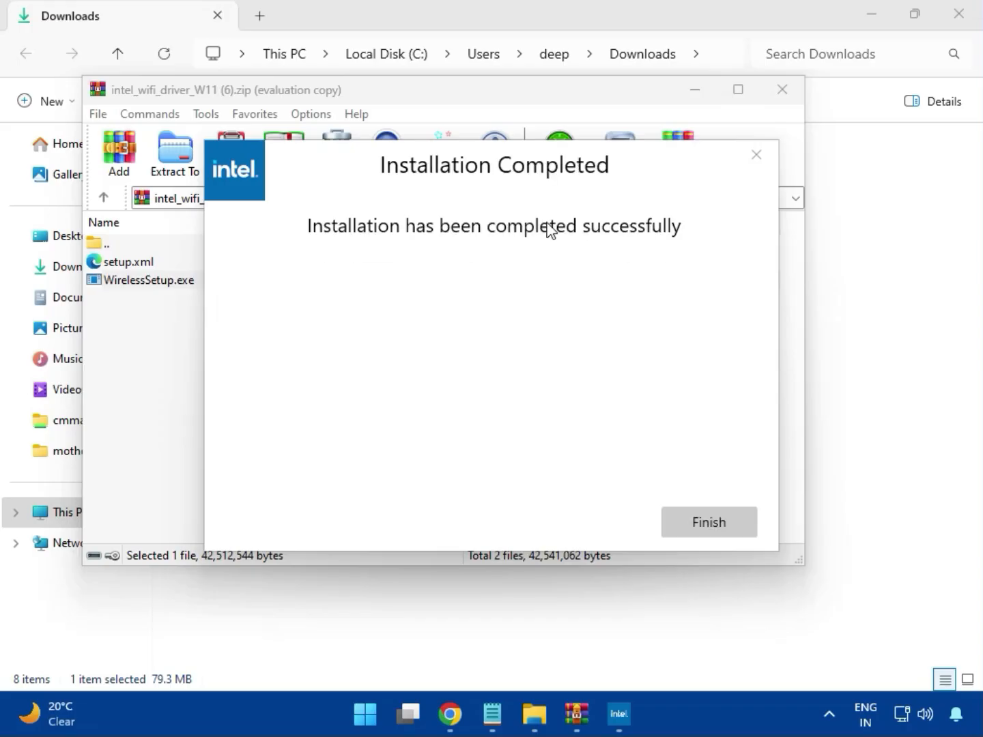
pyautogui.click(703, 520)
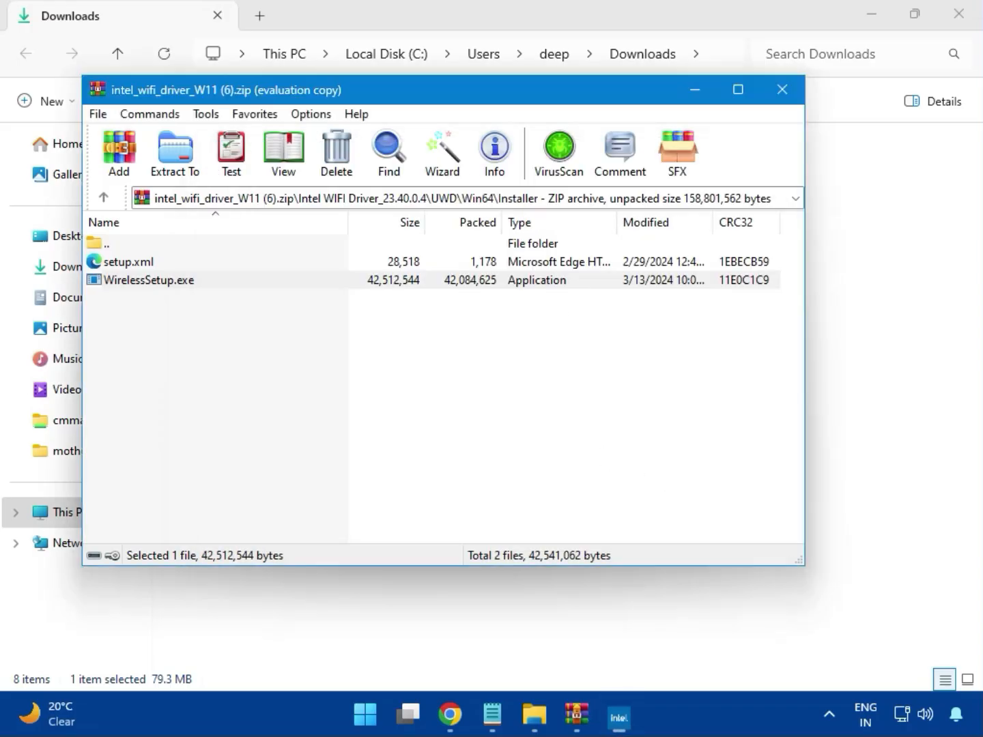
pyautogui.click(783, 98)
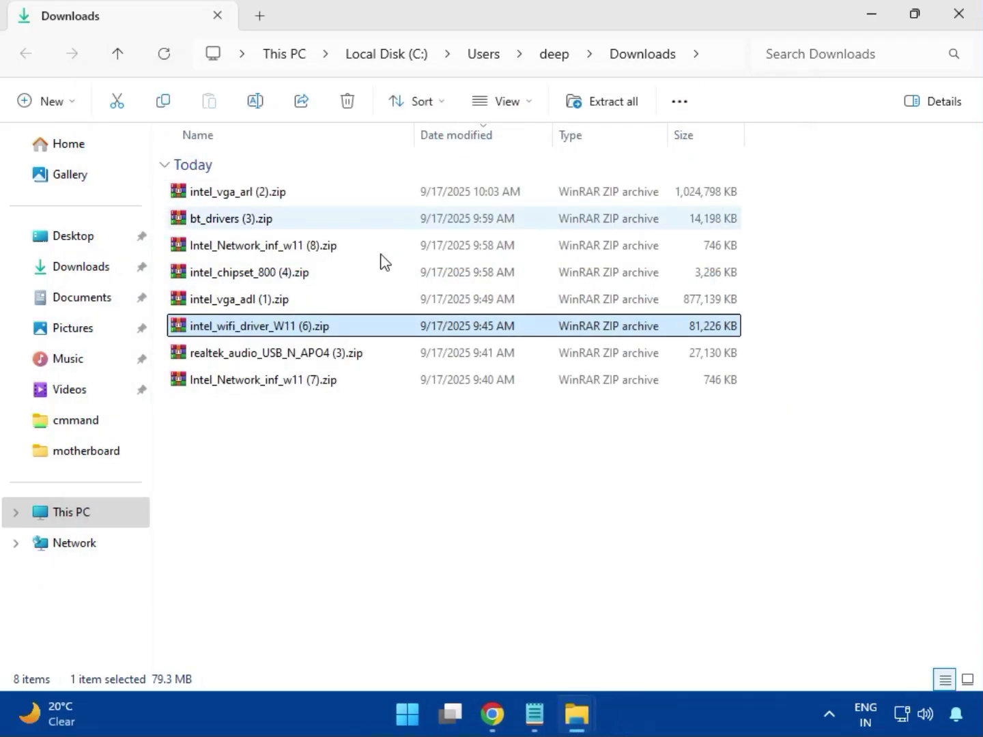
# Open realtek_audio_USB_N_APO4 (3).zip, dismiss the license reminder and enter the Realtek USB Universal Driver folder.
pyautogui.doubleClick(303, 358)
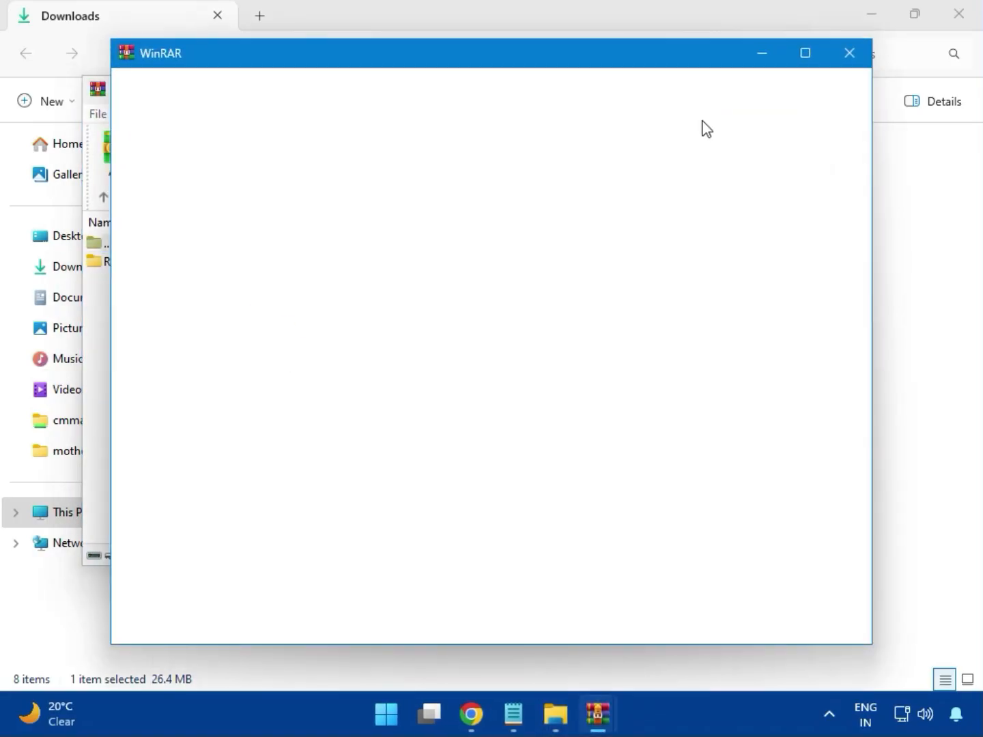
pyautogui.click(845, 55)
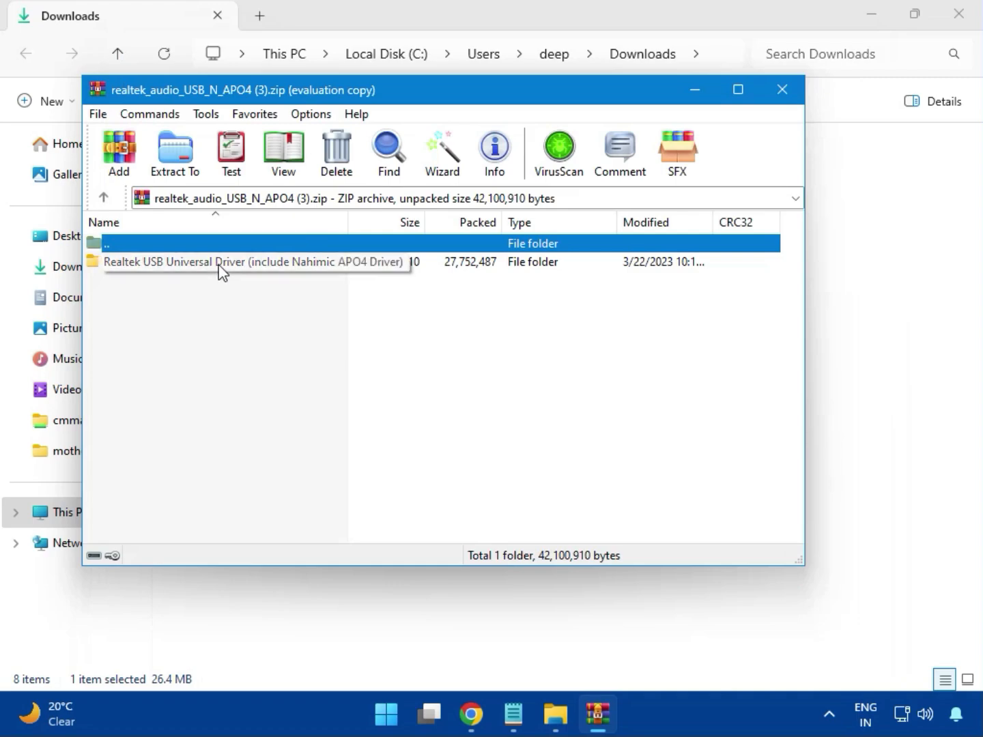
pyautogui.doubleClick(219, 263)
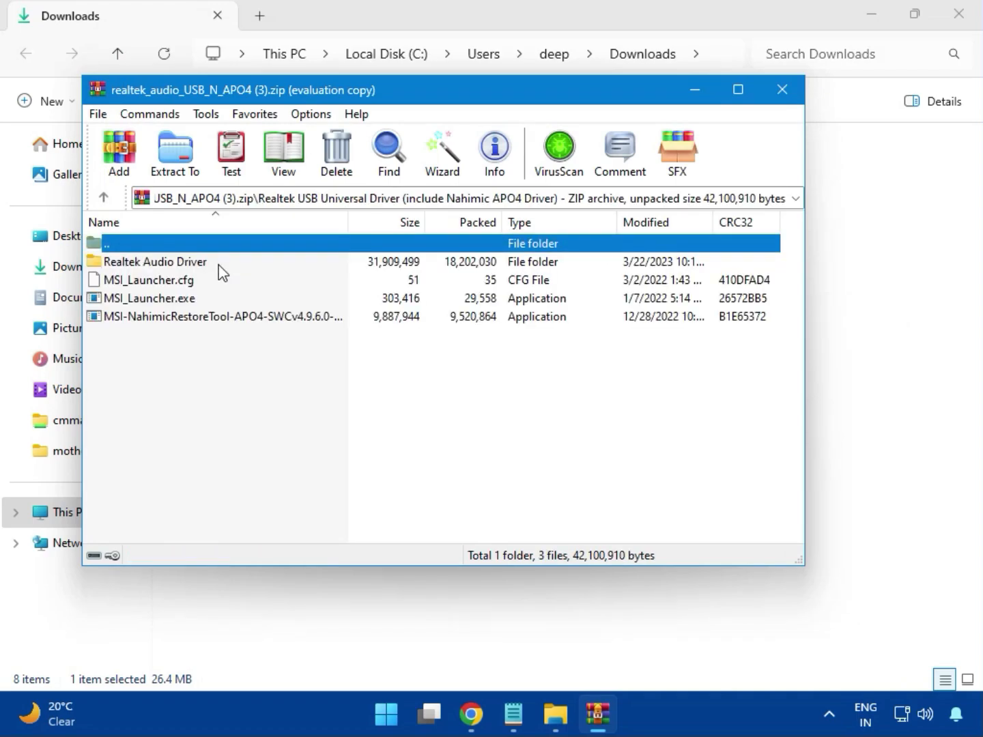
# Run MSI_Launcher.exe for the Realtek audio driver, allowing the Realtek setup to change the device, then close the archive.
pyautogui.doubleClick(175, 303)
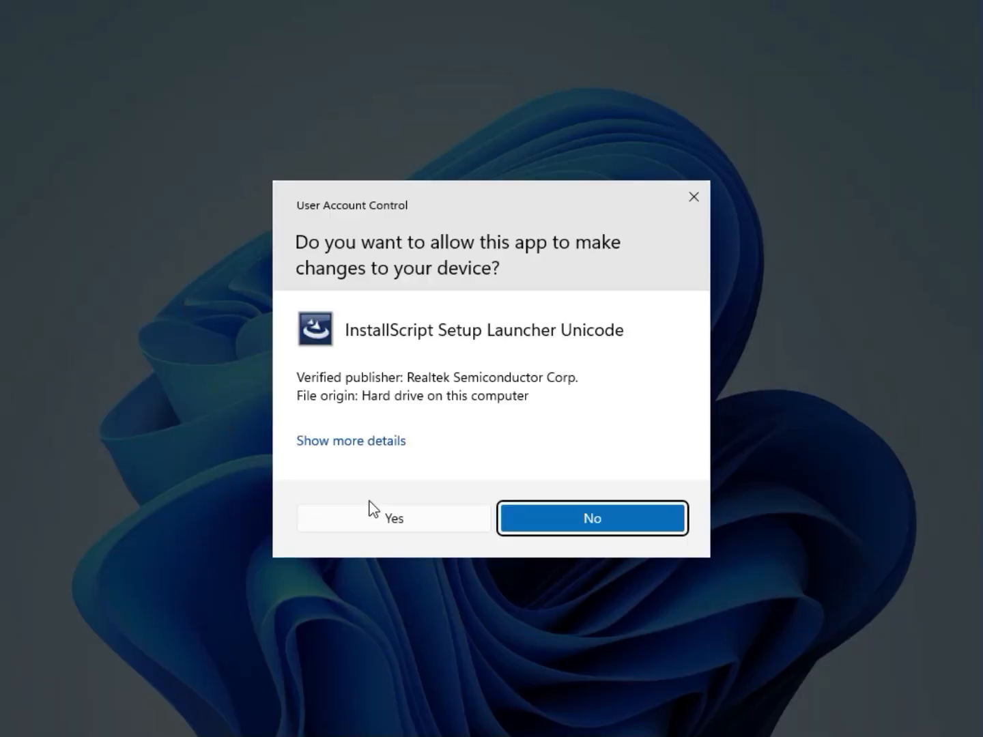
pyautogui.click(394, 520)
pyautogui.click(395, 517)
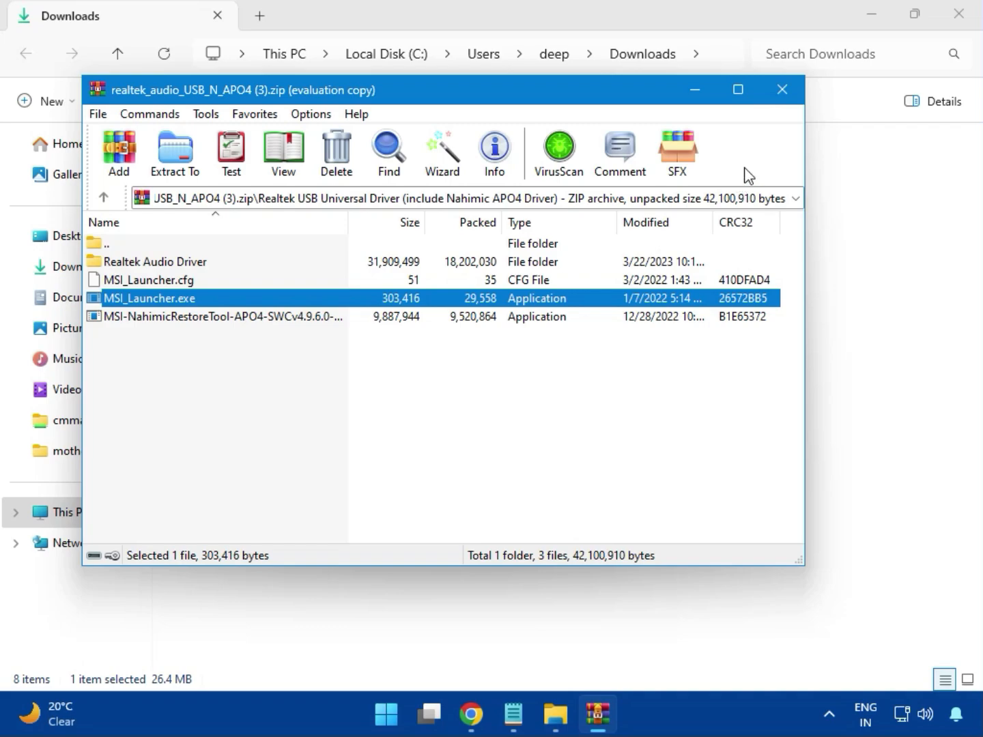
pyautogui.click(781, 89)
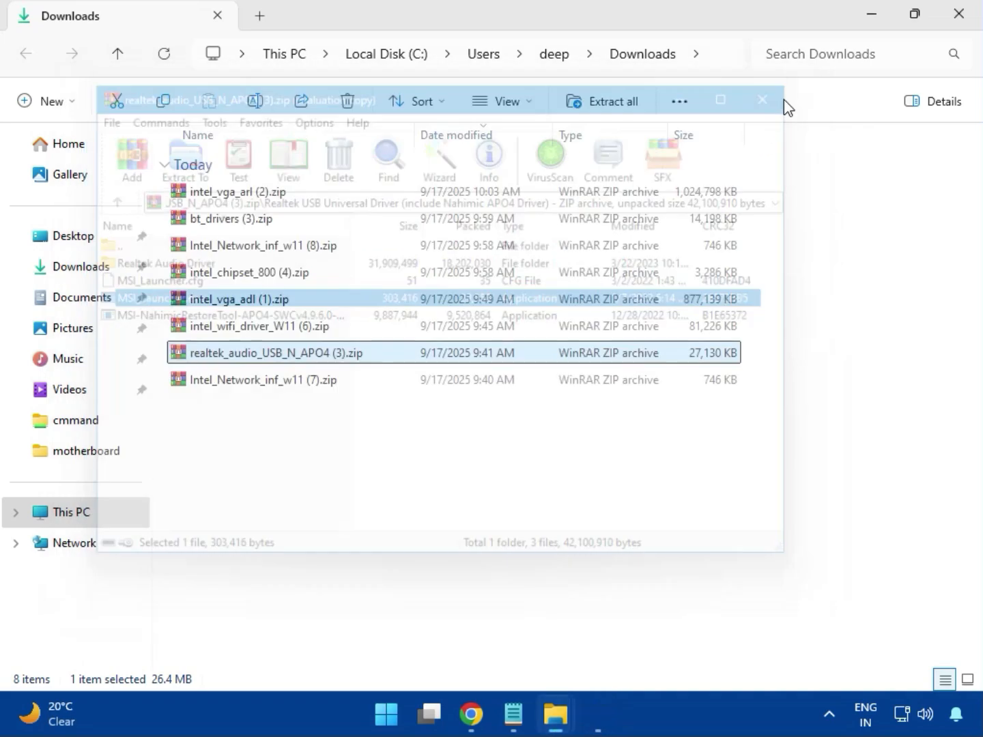
# Close the Downloads folder window.
pyautogui.click(265, 383)
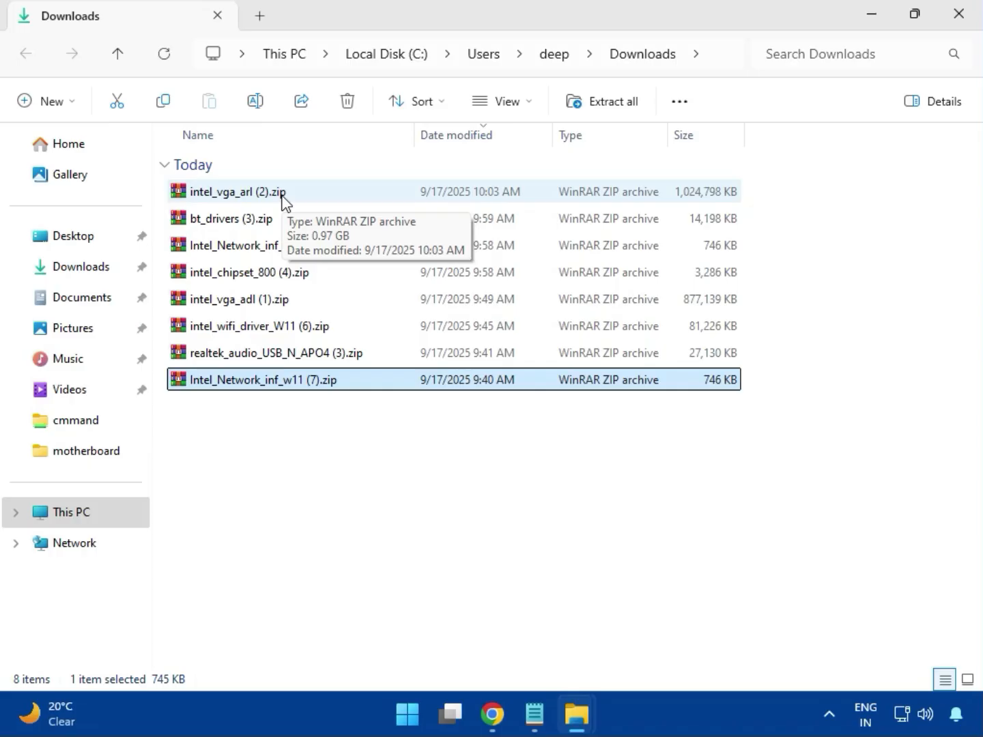
pyautogui.click(959, 32)
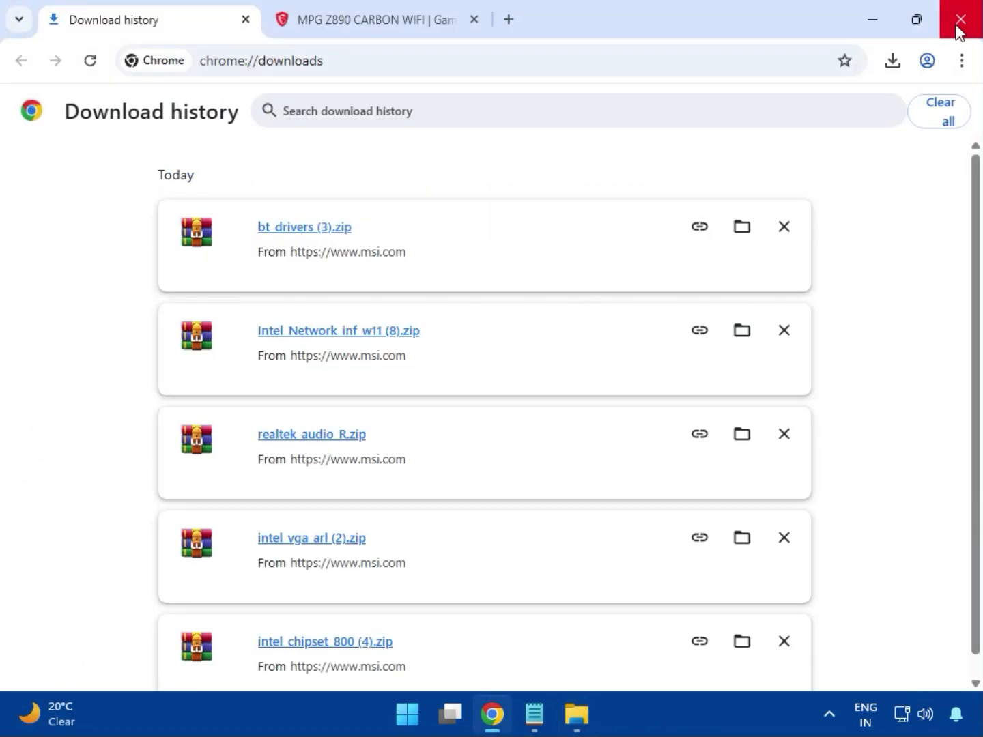